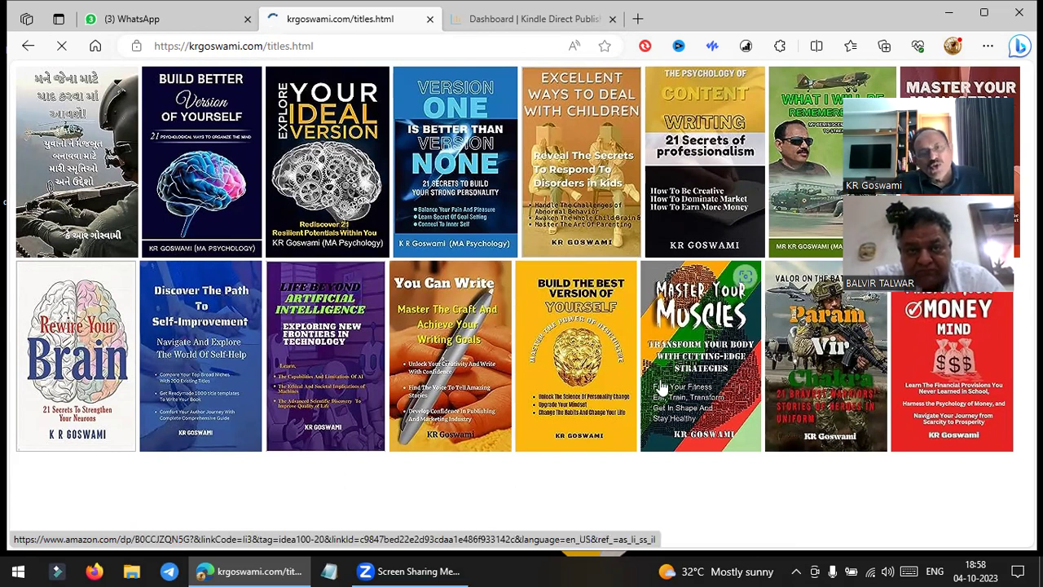
Open the "Build the Best Version of Yourself" book from the titles page and copy the Amazon page's full address.
{"action": "left_click", "coordinate": [578, 320]}
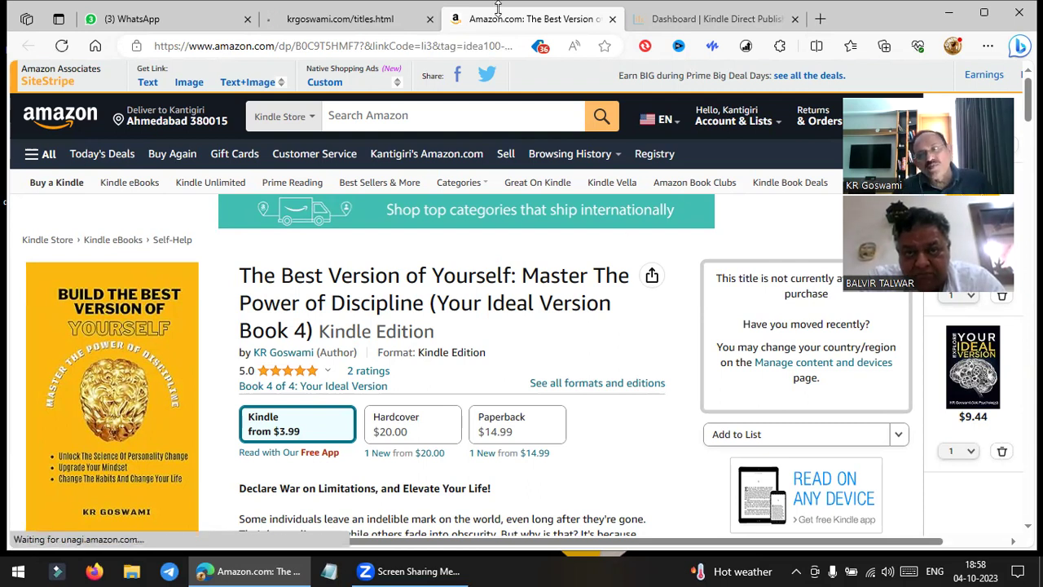
{"action": "left_click", "coordinate": [398, 51]}
{"action": "right_click", "coordinate": [391, 46]}
{"action": "left_click", "coordinate": [440, 193]}
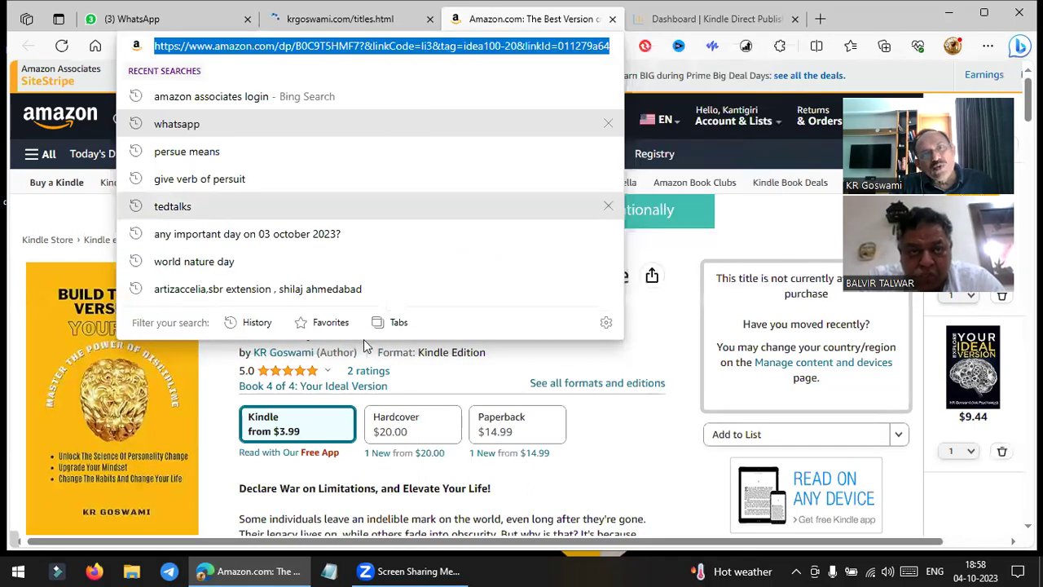
Open a blank Notepad document and paste the copied Amazon link into it.
{"action": "left_click", "coordinate": [17, 571]}
{"action": "type", "text": "t"}
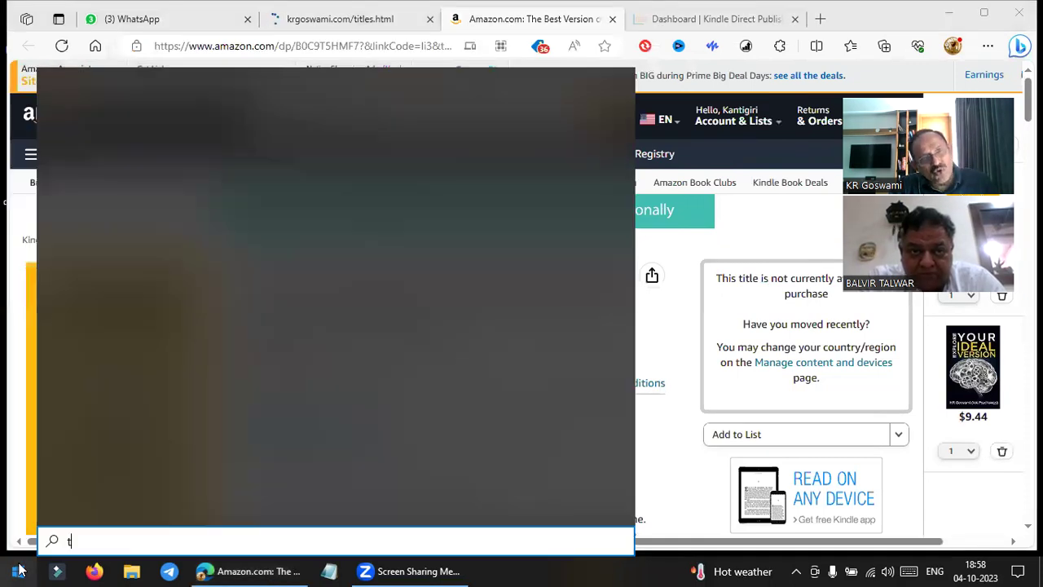
{"action": "type", "text": "ext"}
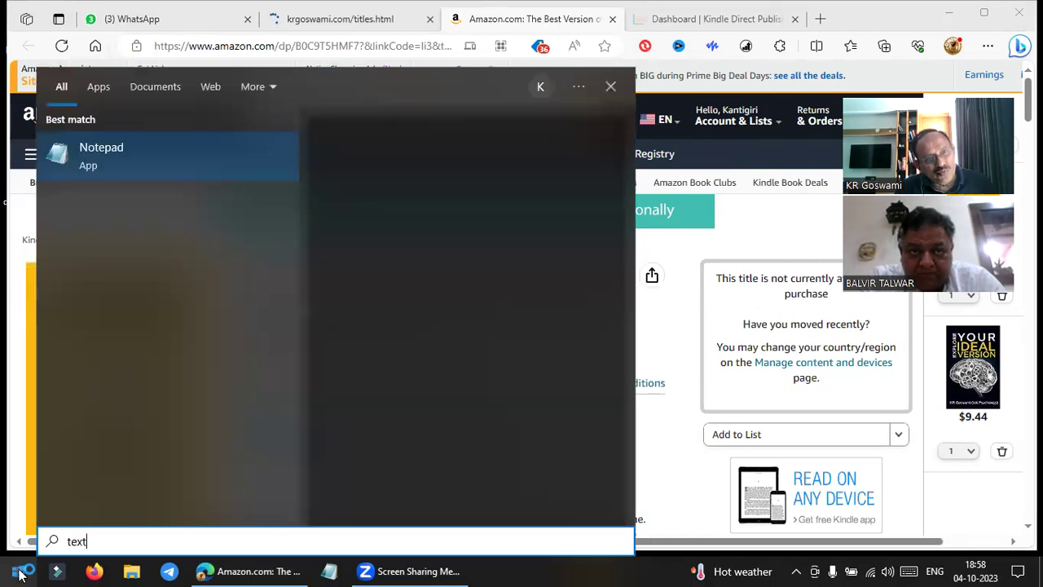
{"action": "key", "text": "Return"}
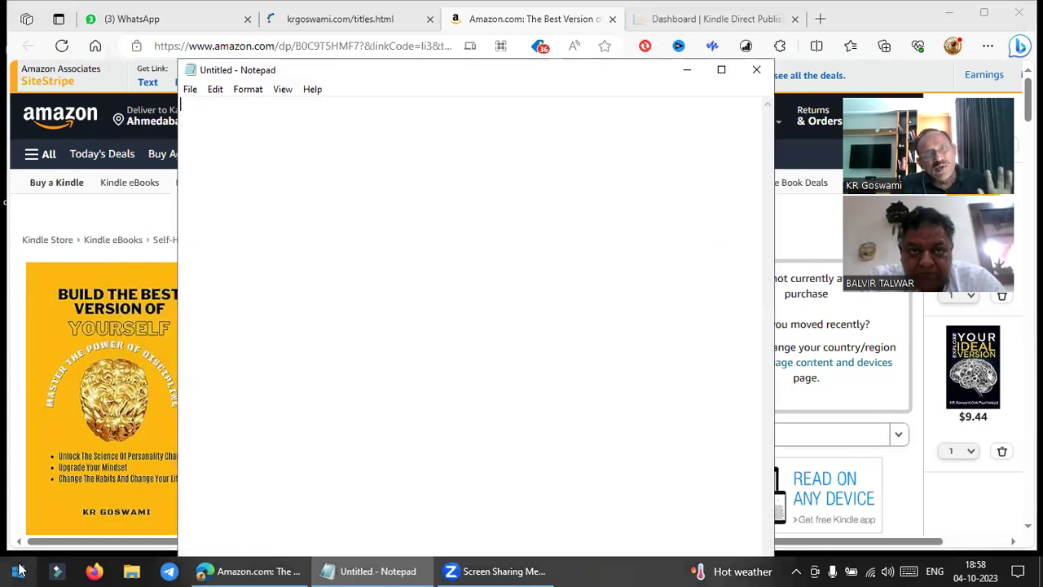
{"action": "key", "text": "ctrl+v"}
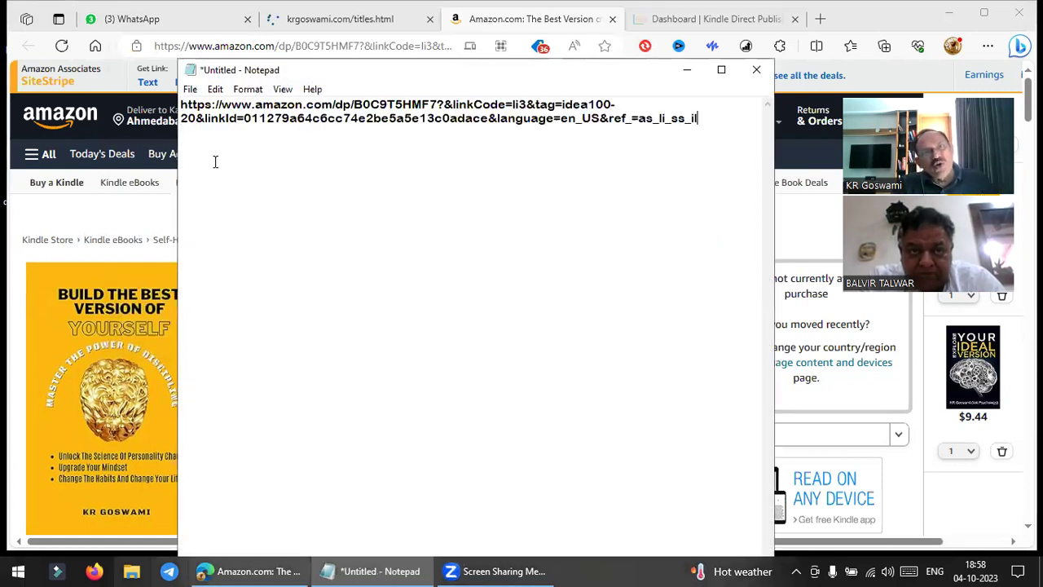
Set the Notepad font size to 22 and maximize the window so the link is easy to read.
{"action": "left_click", "coordinate": [248, 89]}
{"action": "left_click", "coordinate": [267, 123]}
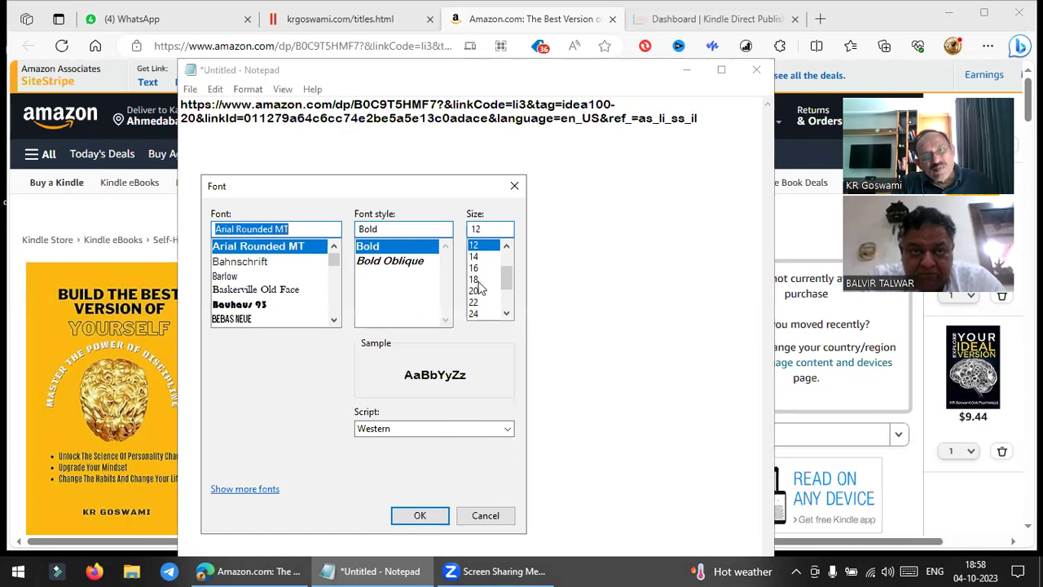
{"action": "left_click", "coordinate": [480, 303]}
{"action": "key", "text": "Return"}
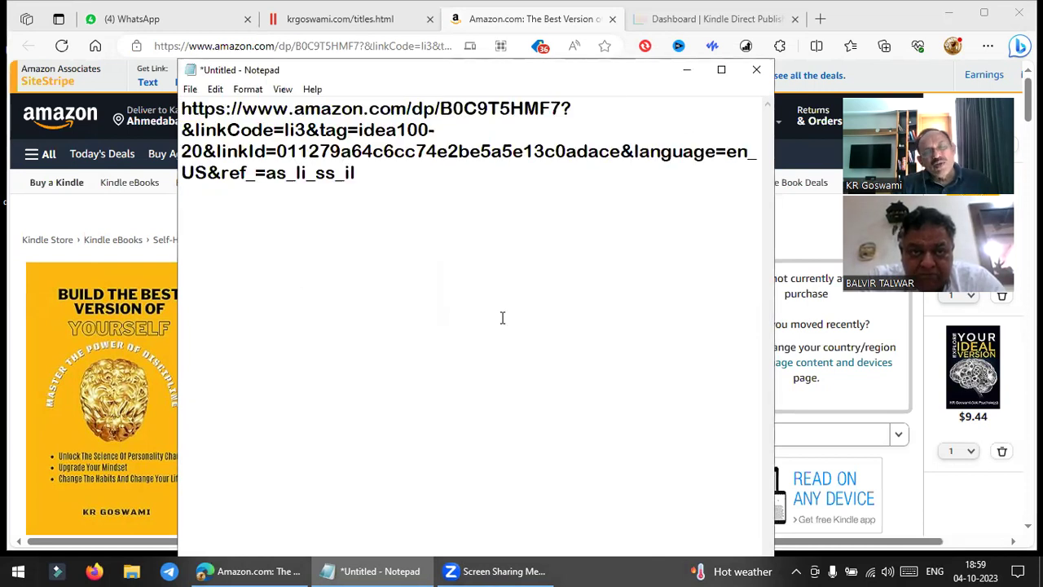
{"action": "left_click", "coordinate": [721, 69]}
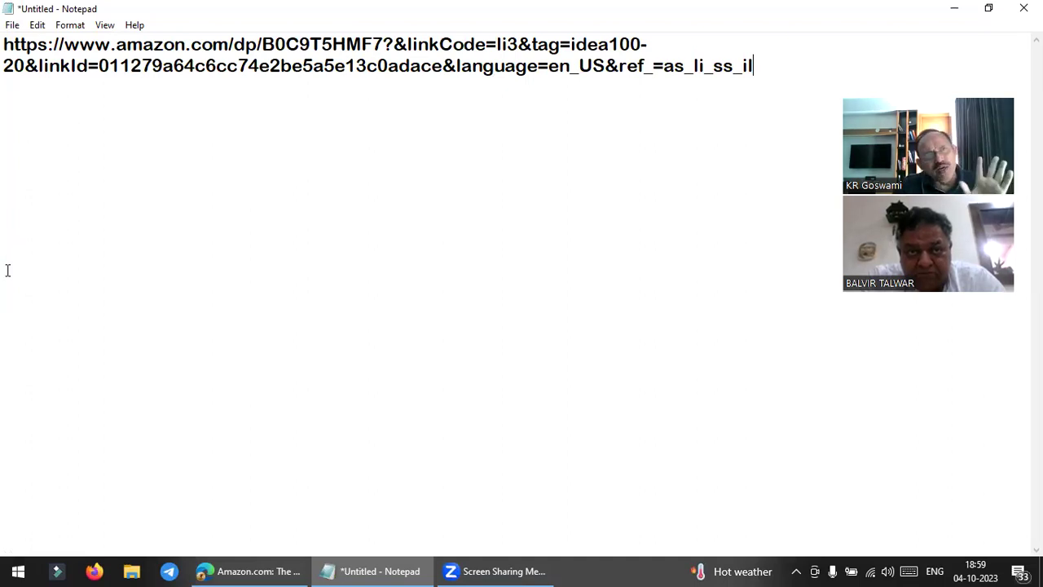
Highlight the complete affiliate tag value in the pasted link, and close the note without saving it.
{"action": "left_click", "coordinate": [573, 44]}
{"action": "left_click", "coordinate": [14, 72], "text": "shift"}
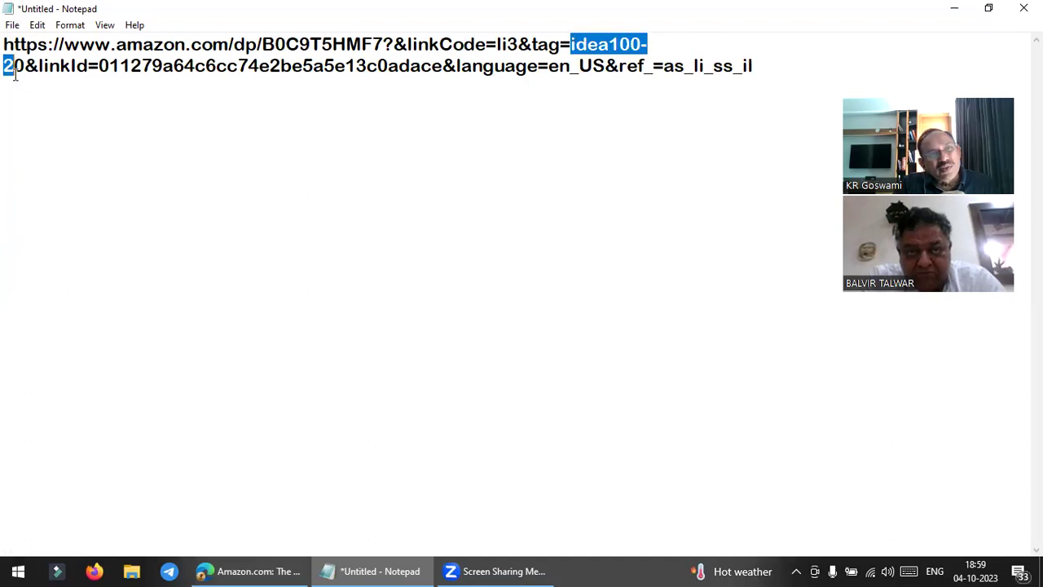
{"action": "left_click", "coordinate": [25, 72], "text": "shift"}
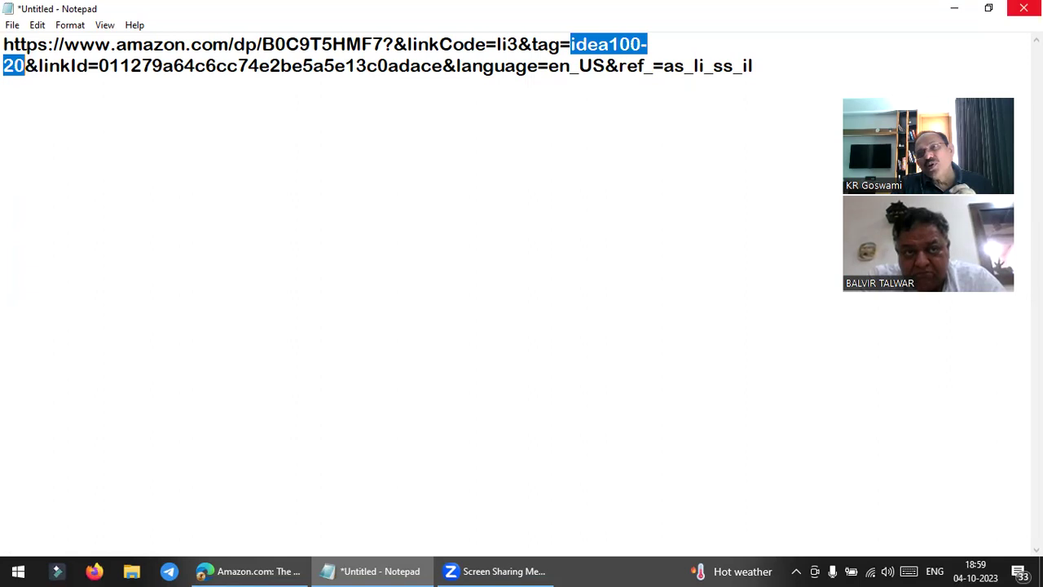
{"action": "left_click", "coordinate": [1023, 8]}
{"action": "left_click", "coordinate": [555, 288]}
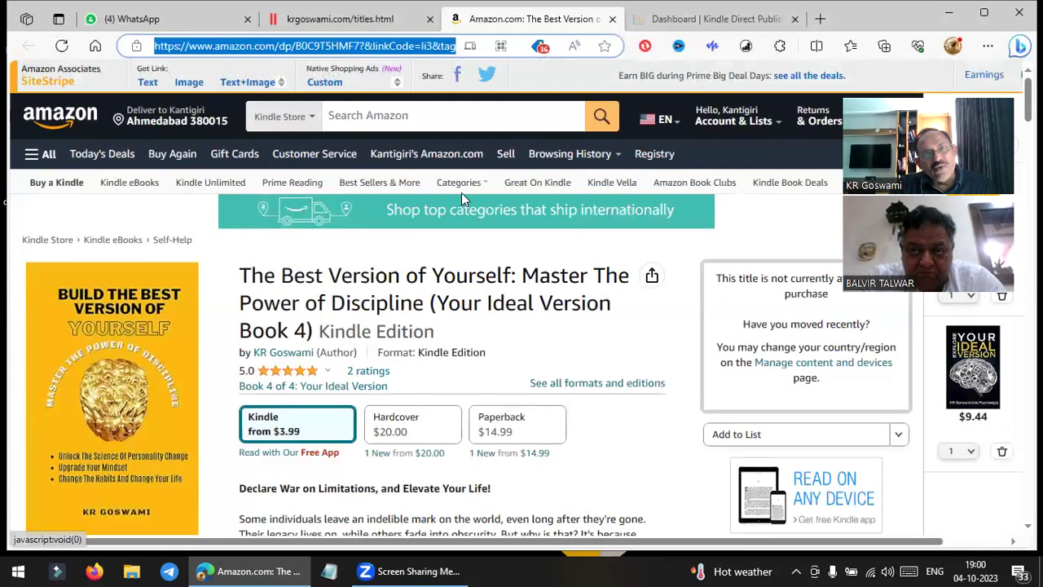
Search the Kindle Store for "corporate rishi" and open the CORPORATE RISHI Kindle edition page.
{"action": "left_click", "coordinate": [342, 118]}
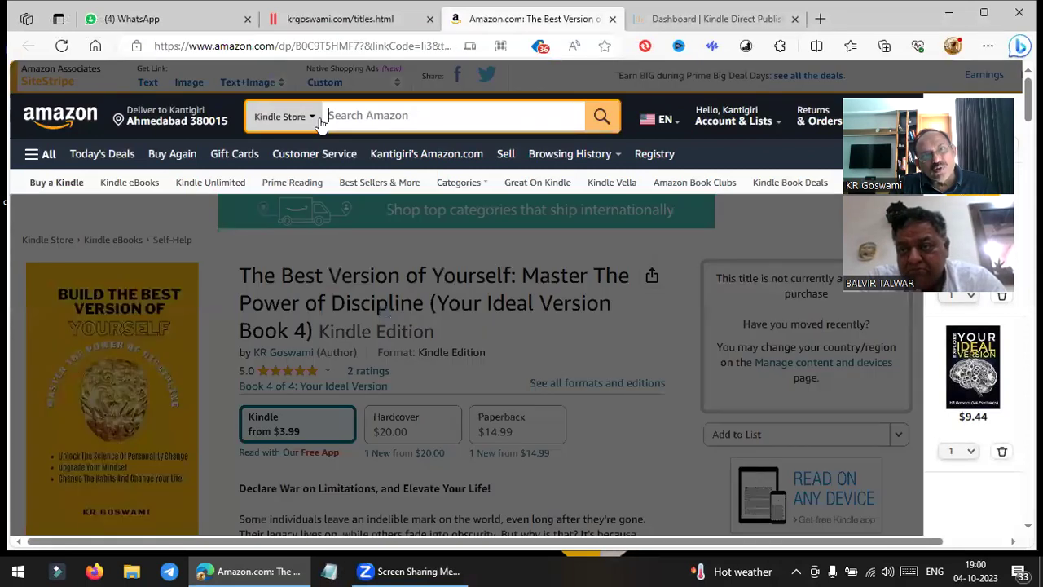
{"action": "type", "text": "corp"}
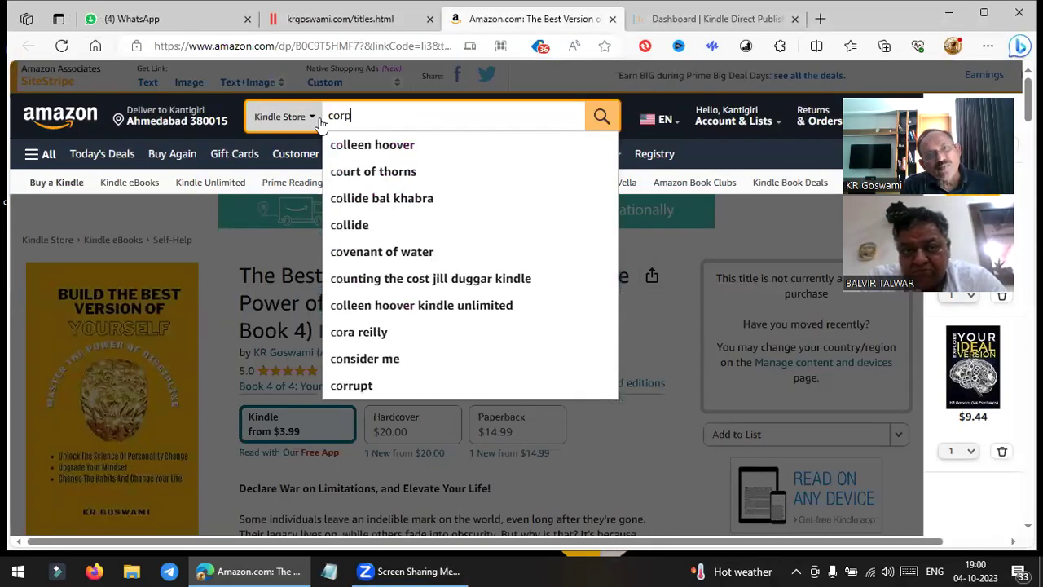
{"action": "type", "text": "orate "}
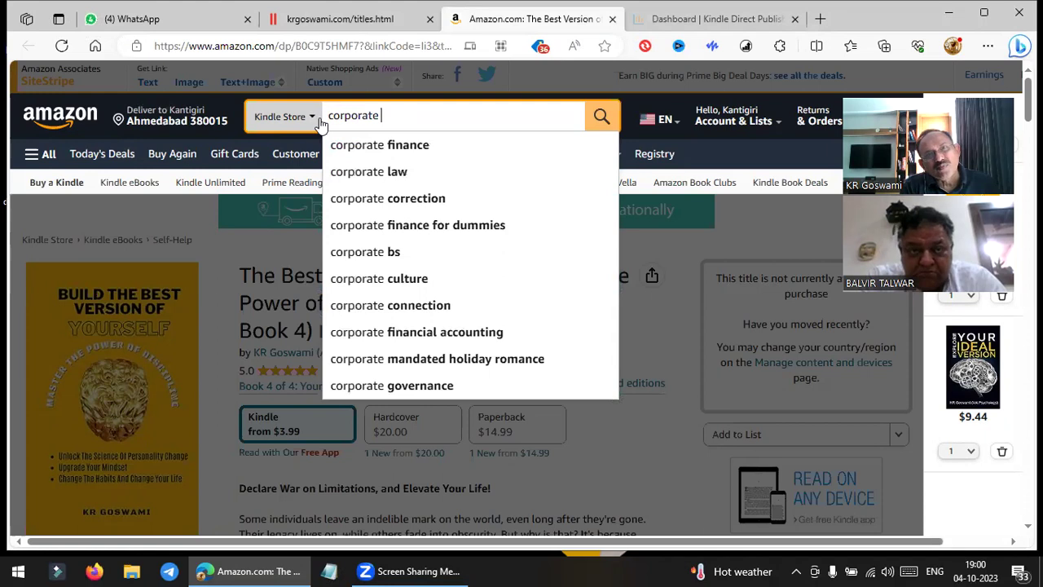
{"action": "type", "text": "rishi"}
{"action": "key", "text": "Return"}
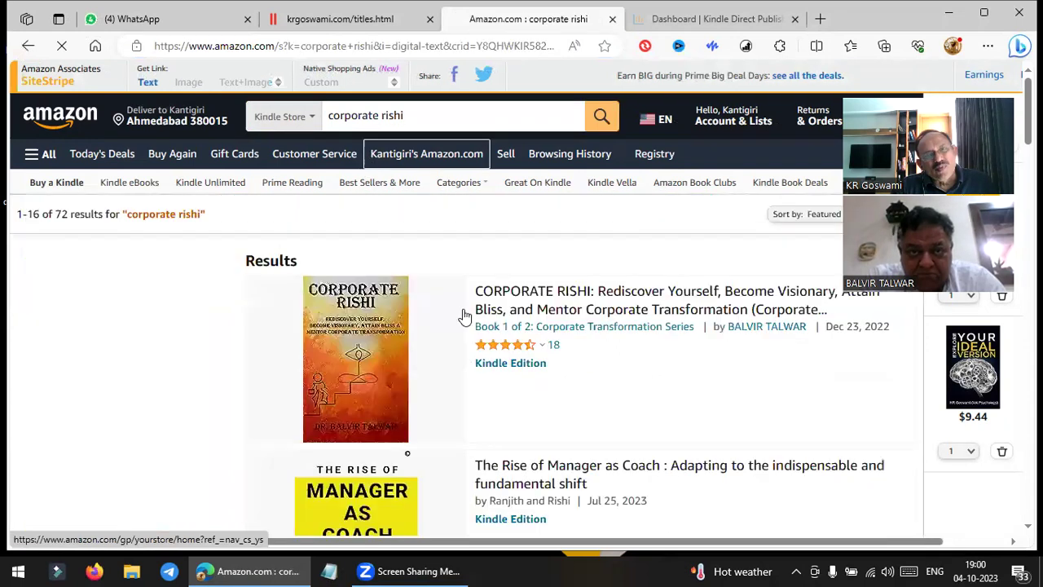
{"action": "left_click", "coordinate": [346, 364]}
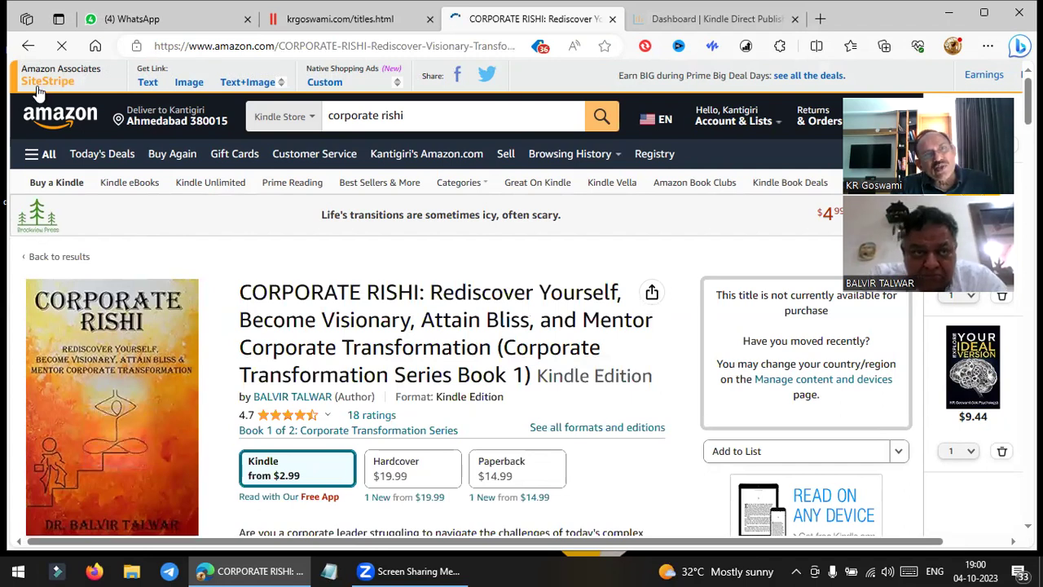
Generate a short text affiliate link for the CORPORATE RISHI page with SiteStripe and copy it.
{"action": "left_click", "coordinate": [147, 83]}
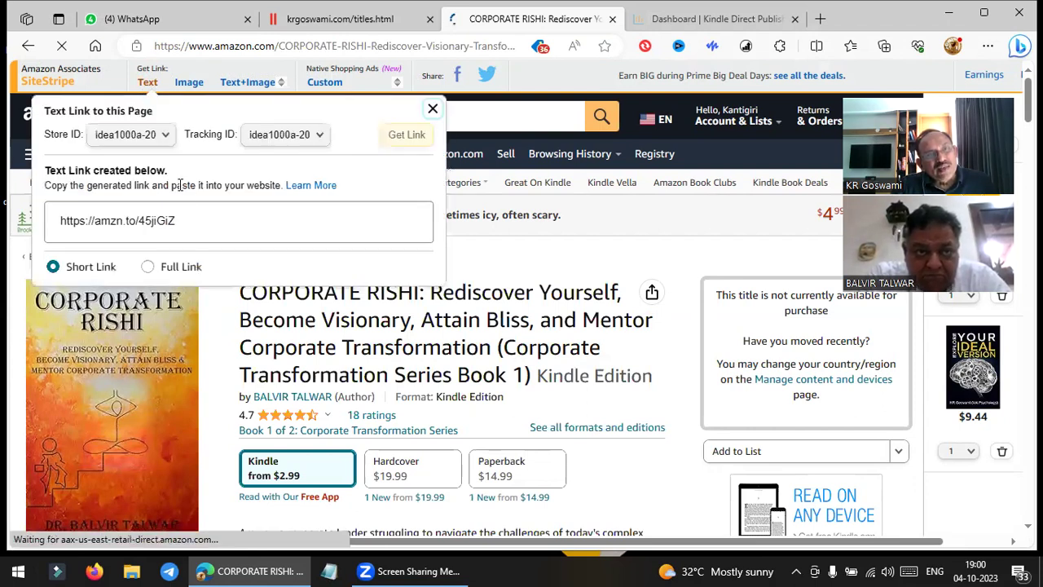
{"action": "left_click", "coordinate": [163, 218]}
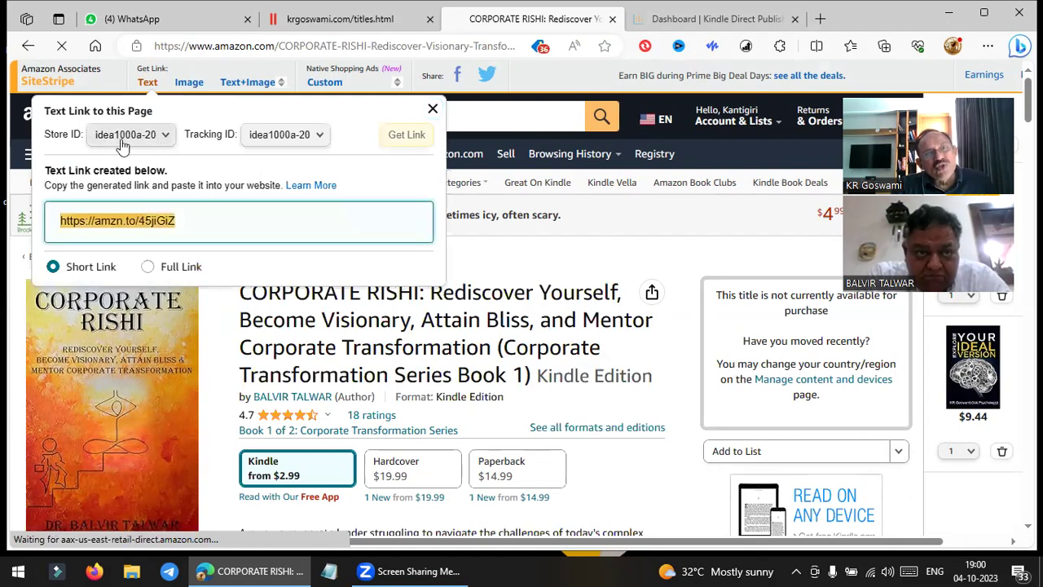
{"action": "right_click", "coordinate": [133, 220]}
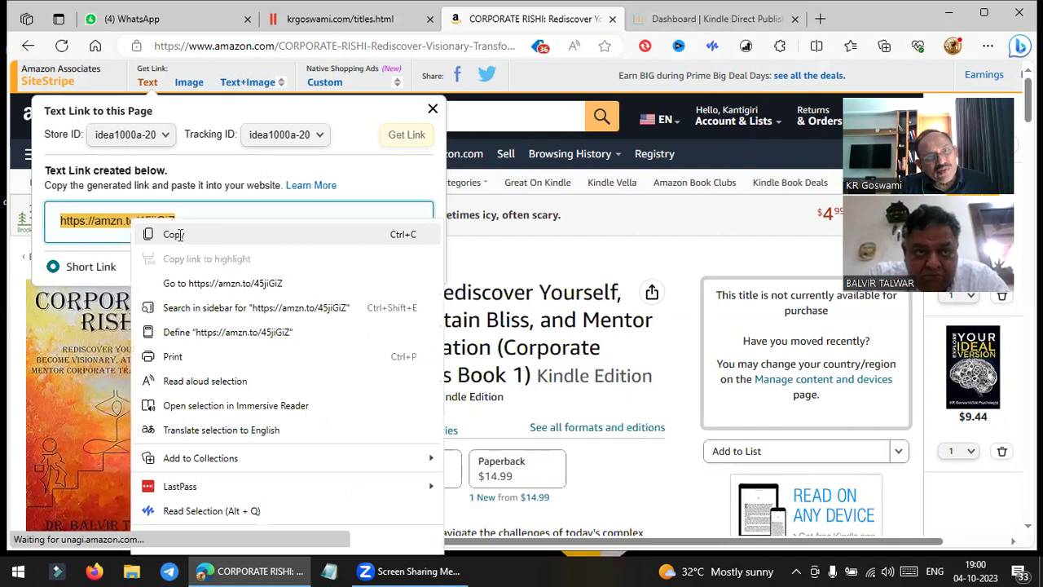
{"action": "left_click", "coordinate": [210, 232]}
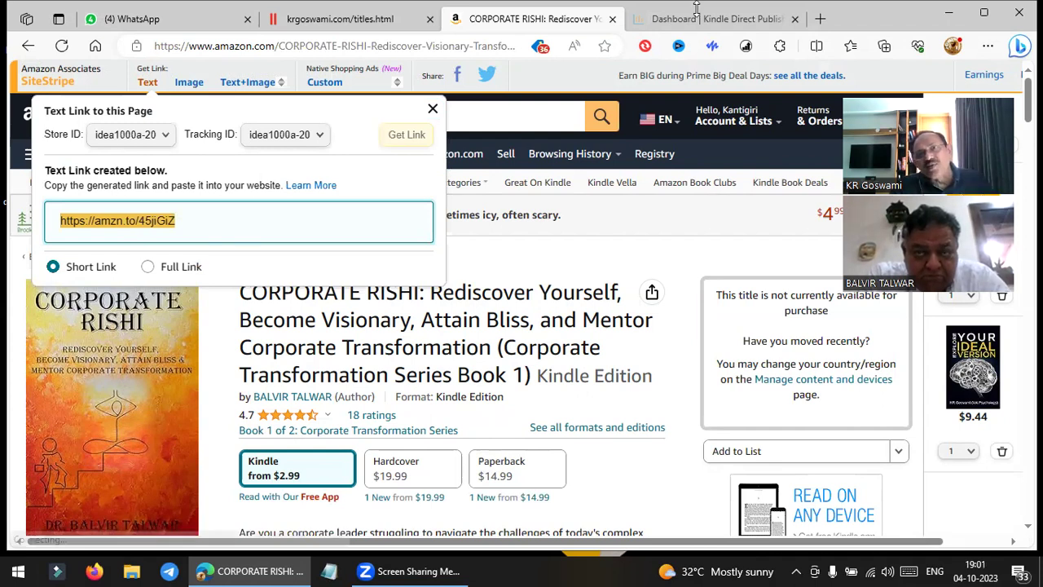
Load the copied short affiliate link in a new browser tab.
{"action": "left_click", "coordinate": [821, 22]}
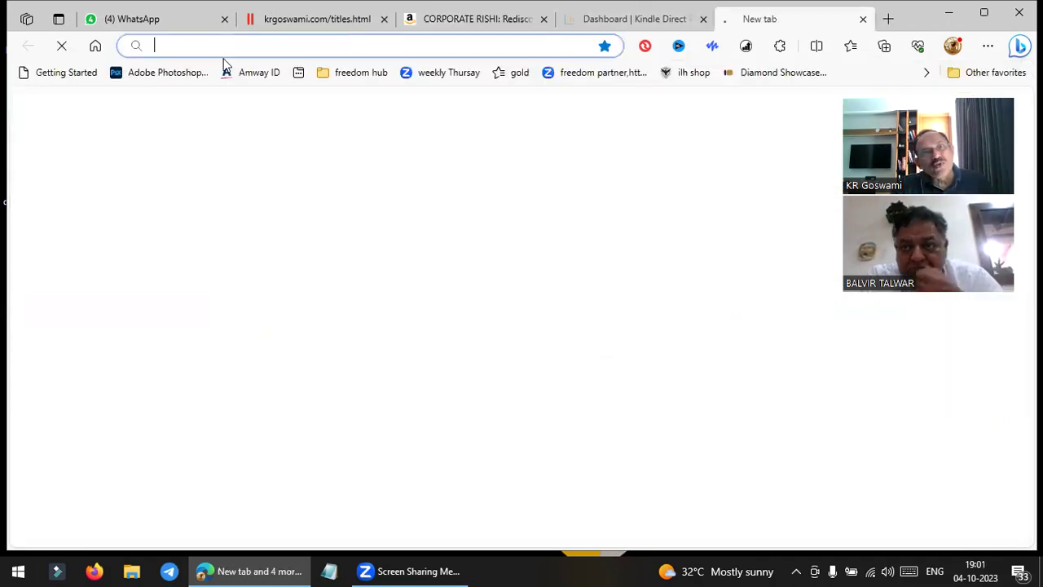
{"action": "right_click", "coordinate": [193, 50]}
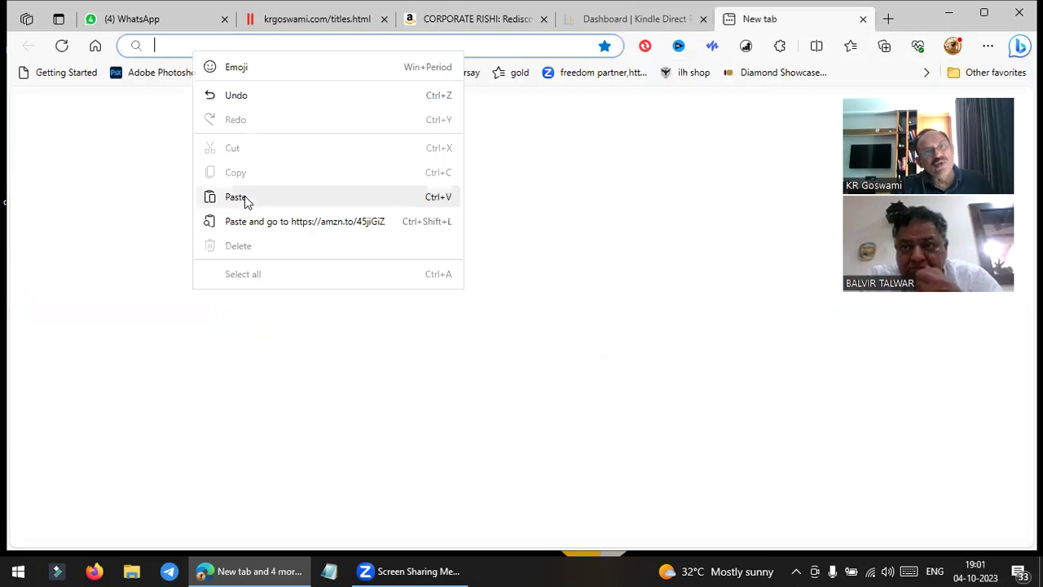
{"action": "left_click", "coordinate": [245, 201]}
{"action": "key", "text": "Return"}
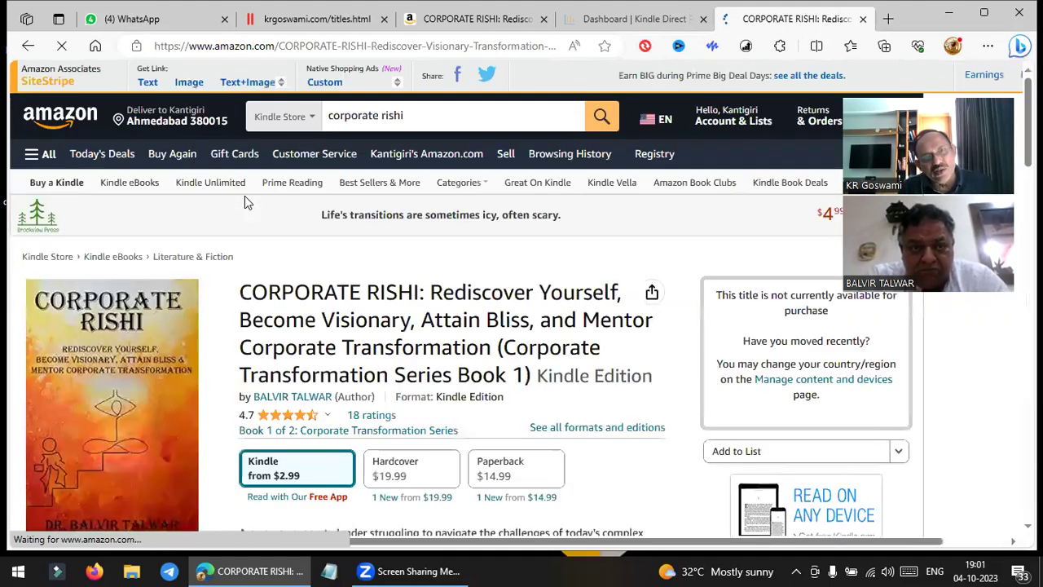
Examine the expanded page address and highlight the end of the affiliate tracking ID in its tag parameter.
{"action": "left_click", "coordinate": [484, 48]}
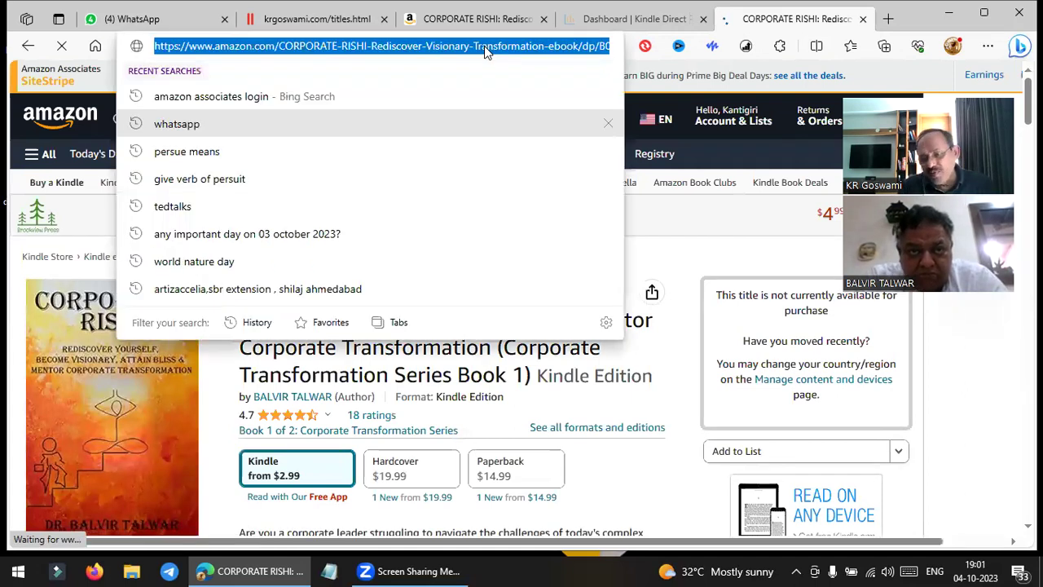
{"action": "key", "text": "End"}
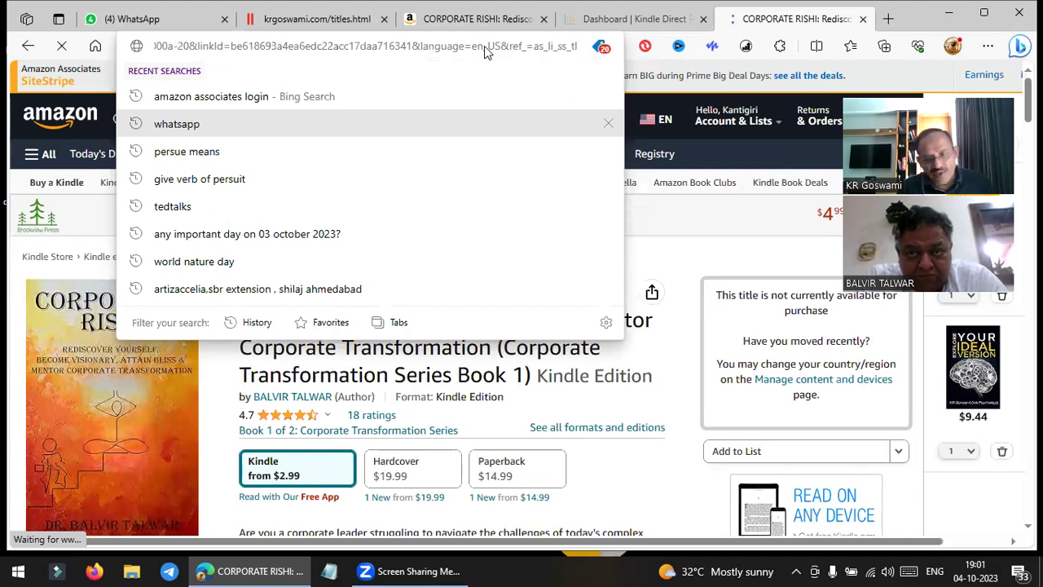
{"action": "key", "text": "shift+Left"}
{"action": "key", "text": "shift+Left"}
{"action": "key", "text": "shift+Left"}
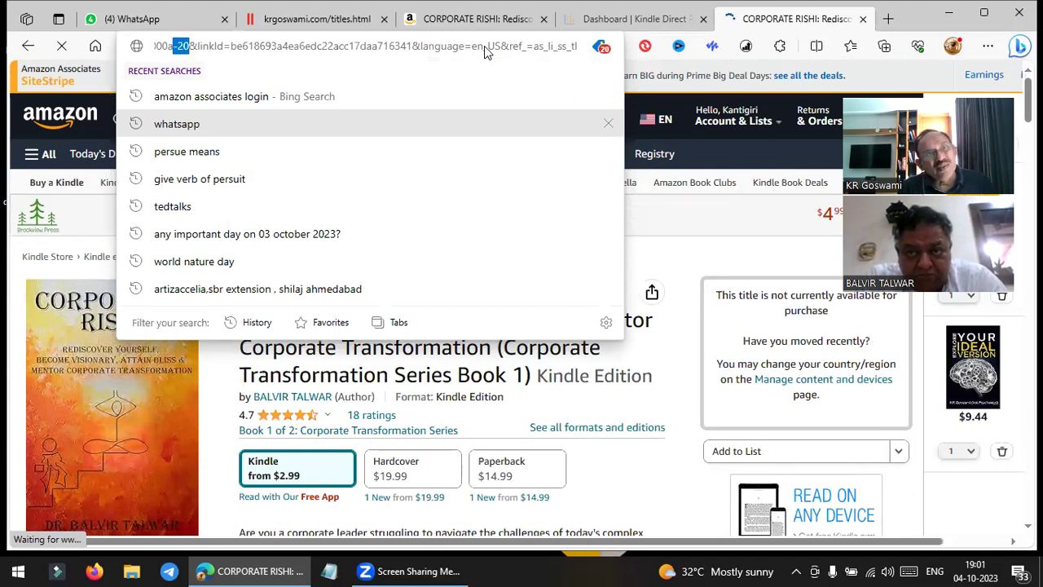
{"action": "key", "text": "shift+Left"}
{"action": "key", "text": "shift+Left"}
{"action": "key", "text": "shift+Left"}
{"action": "key", "text": "shift+Left"}
{"action": "key", "text": "shift+Left"}
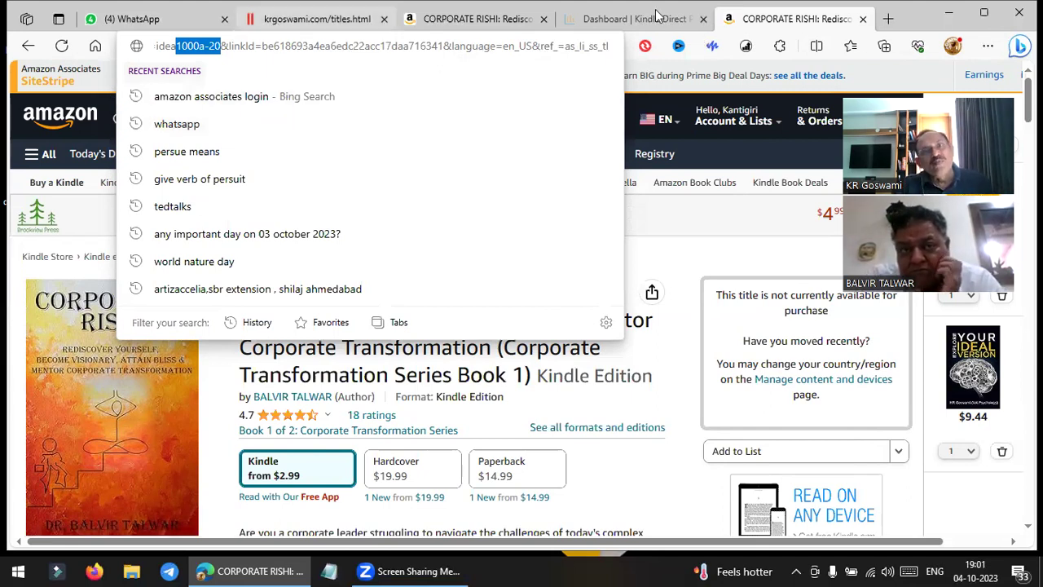
Open the amazon.com home page in another new browser tab.
{"action": "left_click", "coordinate": [888, 18]}
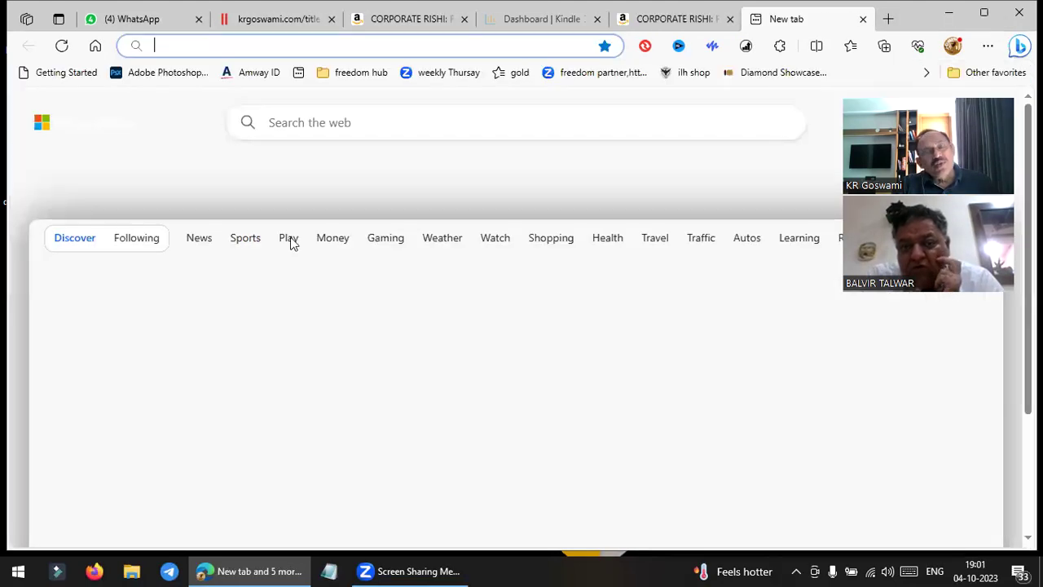
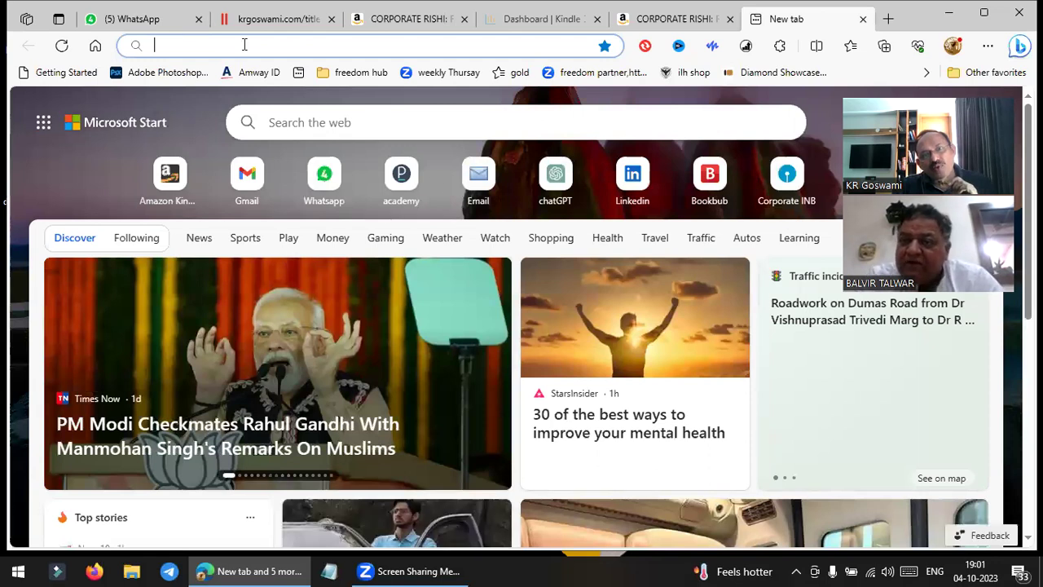
{"action": "left_click", "coordinate": [241, 45]}
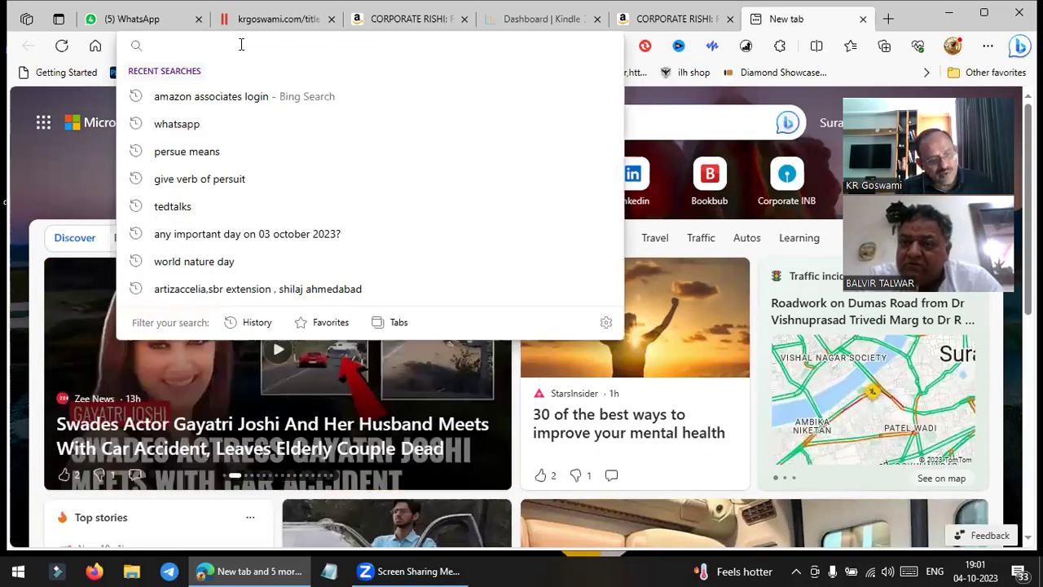
{"action": "type", "text": "amazo"}
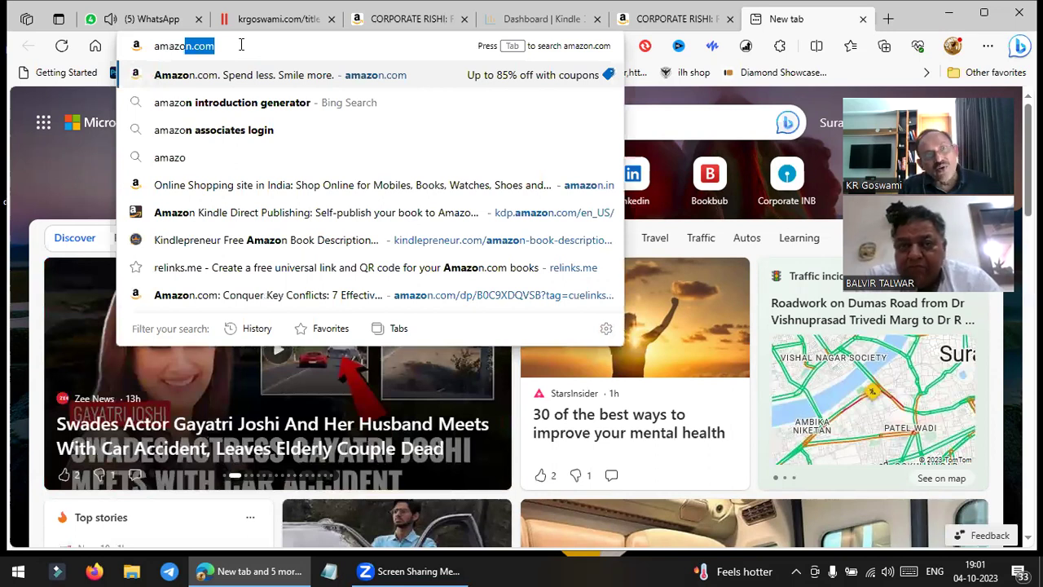
{"action": "type", "text": "n"}
{"action": "key", "text": "Return"}
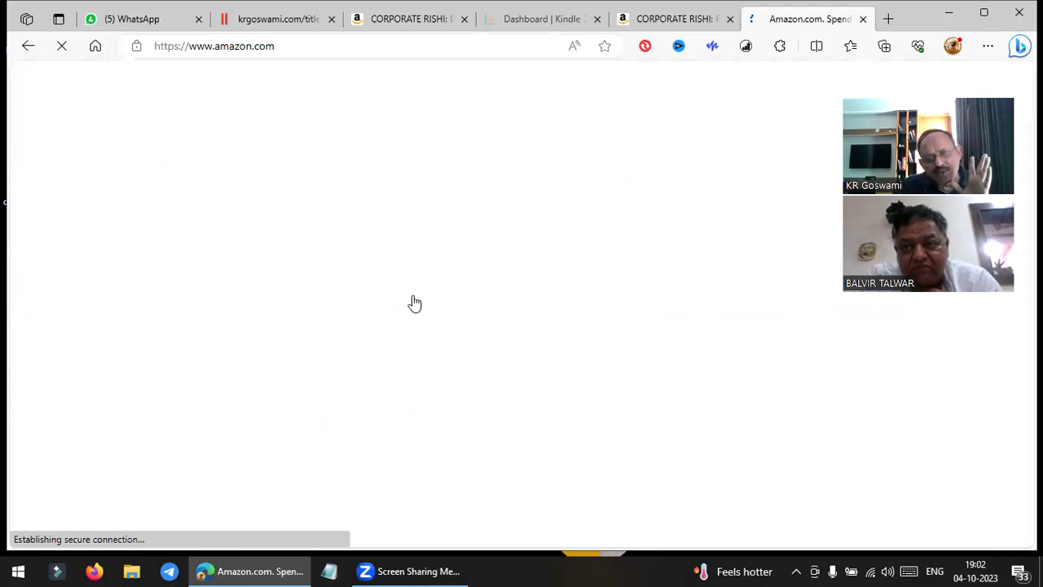
Activate the product search field on the Amazon home page.
{"action": "scroll", "coordinate": [414, 299], "scroll_direction": "down", "scroll_amount": 1}
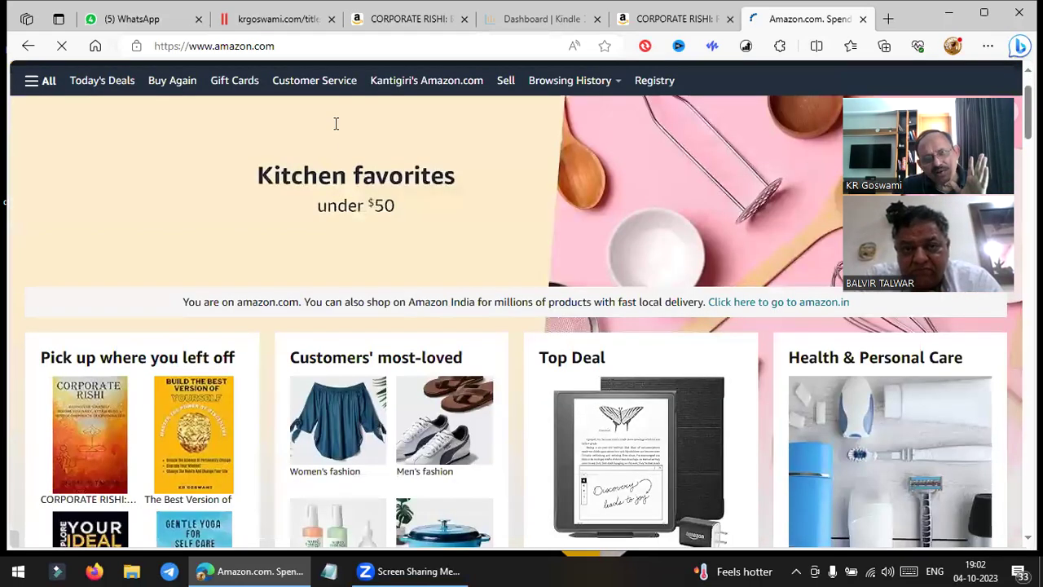
{"action": "scroll", "coordinate": [334, 119], "scroll_direction": "up", "scroll_amount": 1}
{"action": "left_click", "coordinate": [385, 117]}
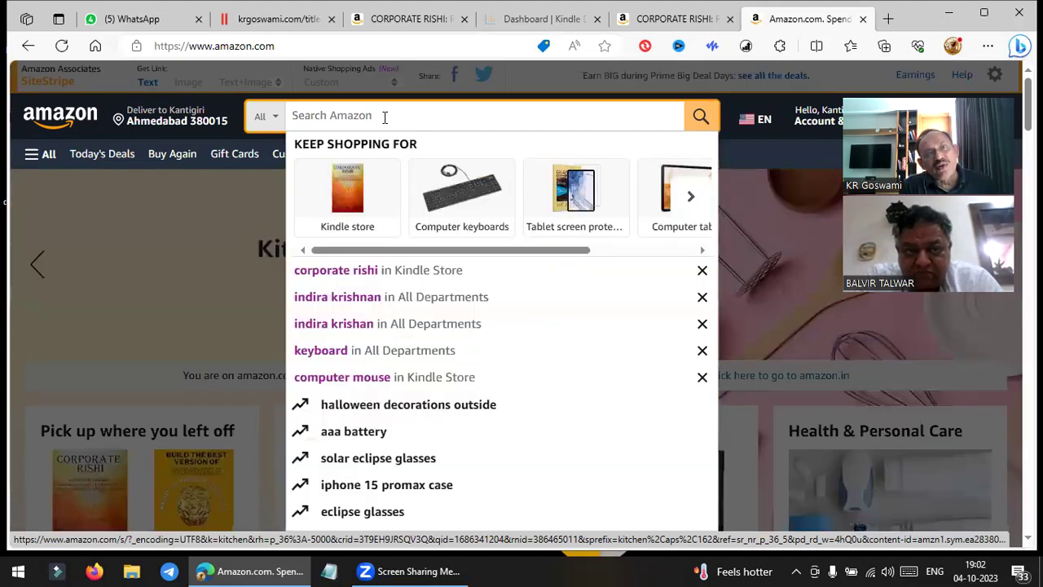
{"action": "type", "text": "cam"}
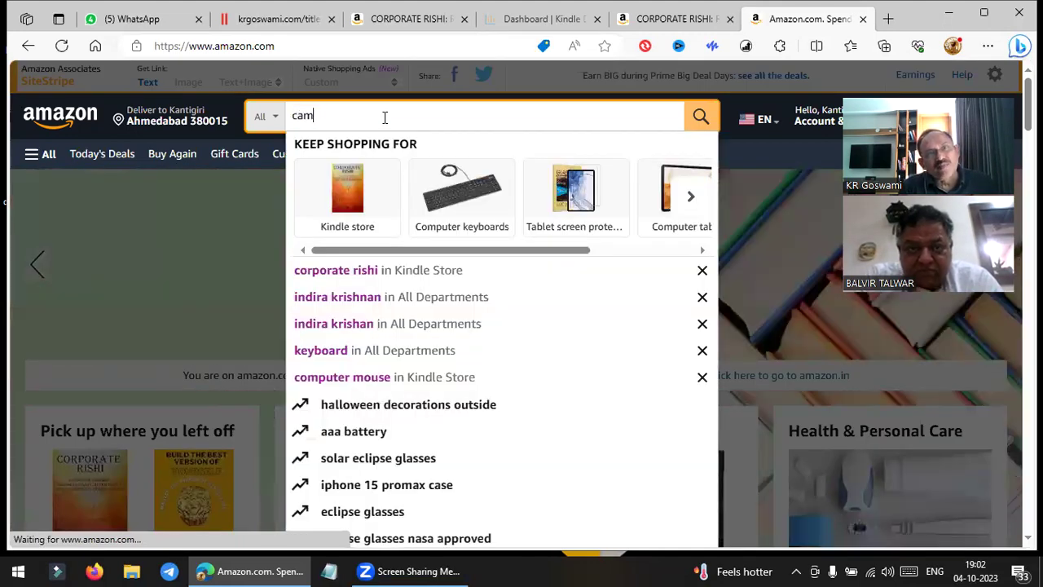
{"action": "type", "text": "re"}
{"action": "key", "text": "BackSpace"}
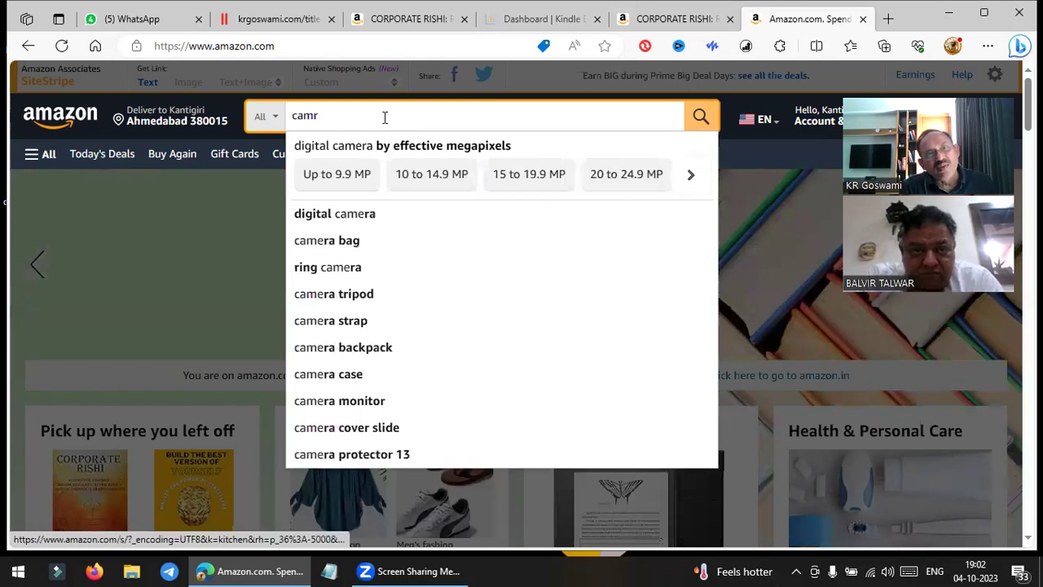
{"action": "key", "text": "BackSpace"}
{"action": "key", "text": "BackSpace"}
{"action": "key", "text": "BackSpace"}
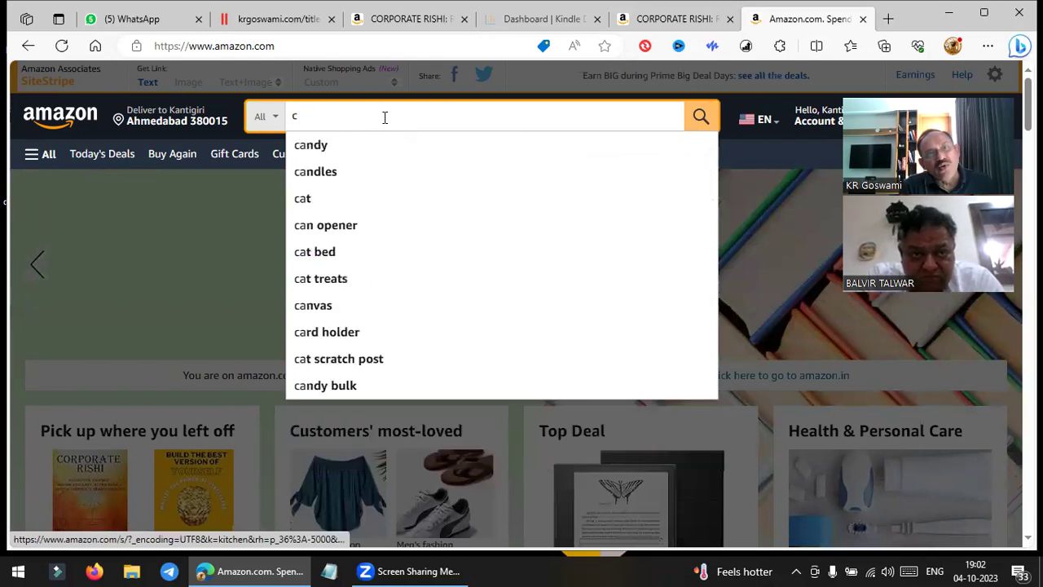
{"action": "key", "text": "BackSpace"}
Search all Amazon departments for "computer".
{"action": "type", "text": "com"}
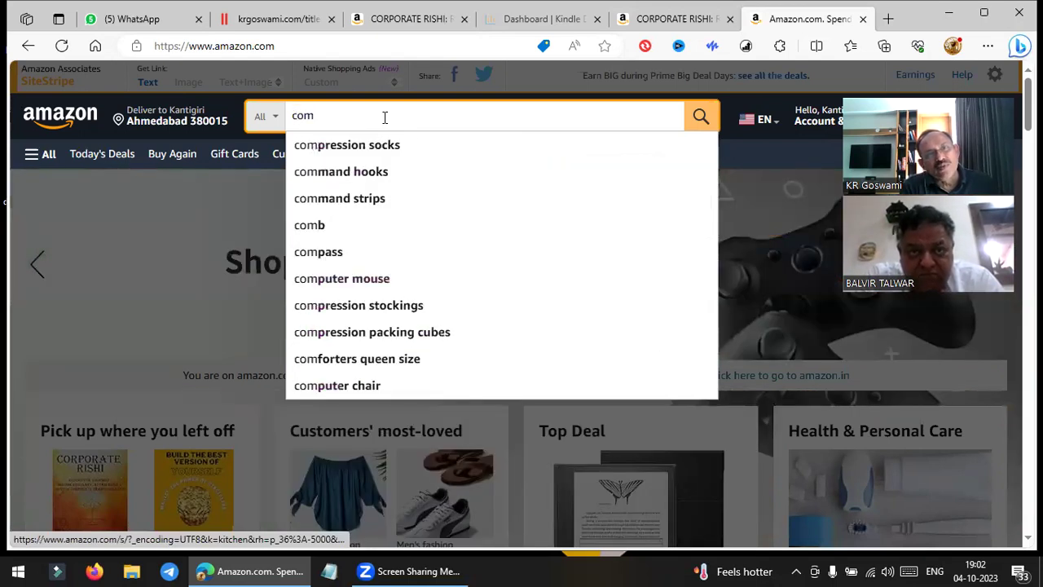
{"action": "type", "text": "p"}
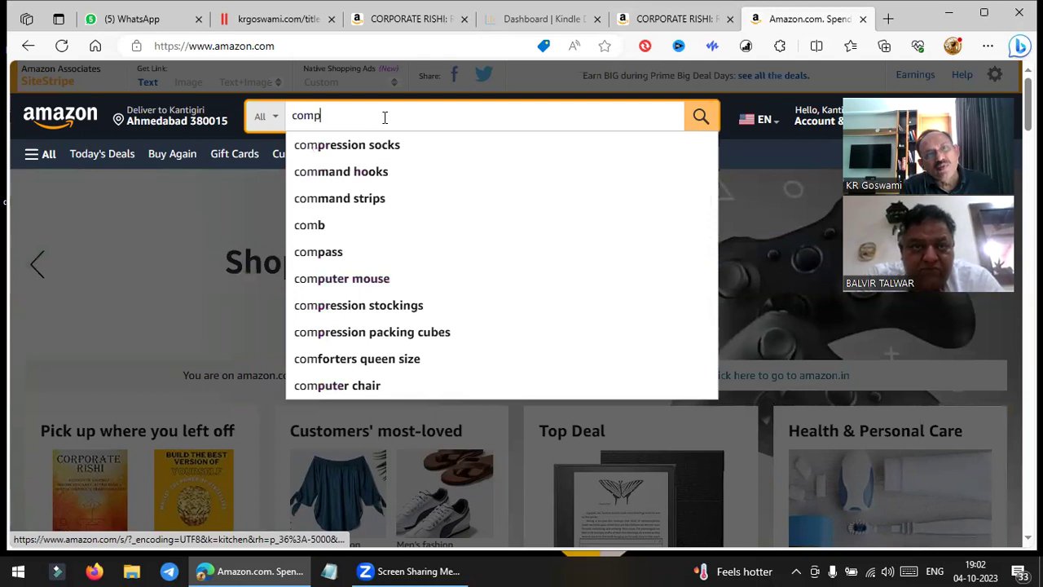
{"action": "type", "text": "u"}
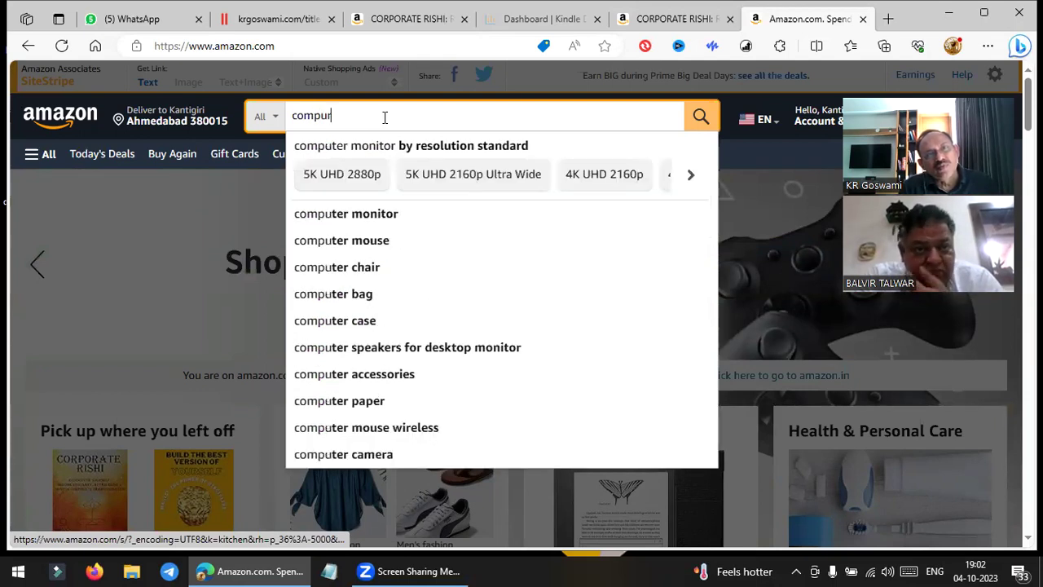
{"action": "type", "text": "ter"}
{"action": "key", "text": "Return"}
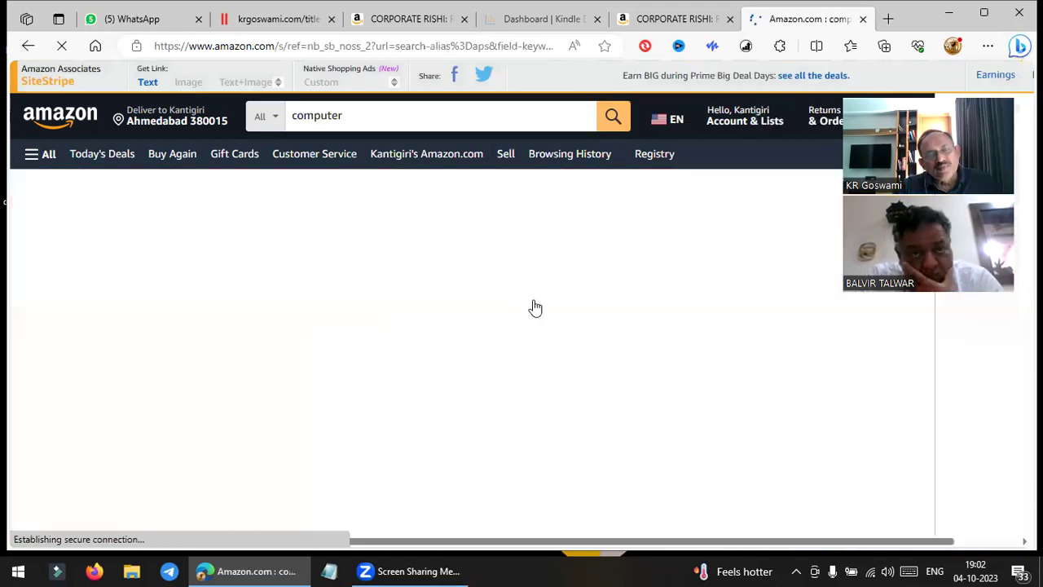
Open the product page of the Lenovo IdeaPad laptop with 20GB RAM and 1TB SSD from the search results.
{"action": "scroll", "coordinate": [529, 323], "scroll_direction": "down", "scroll_amount": 2}
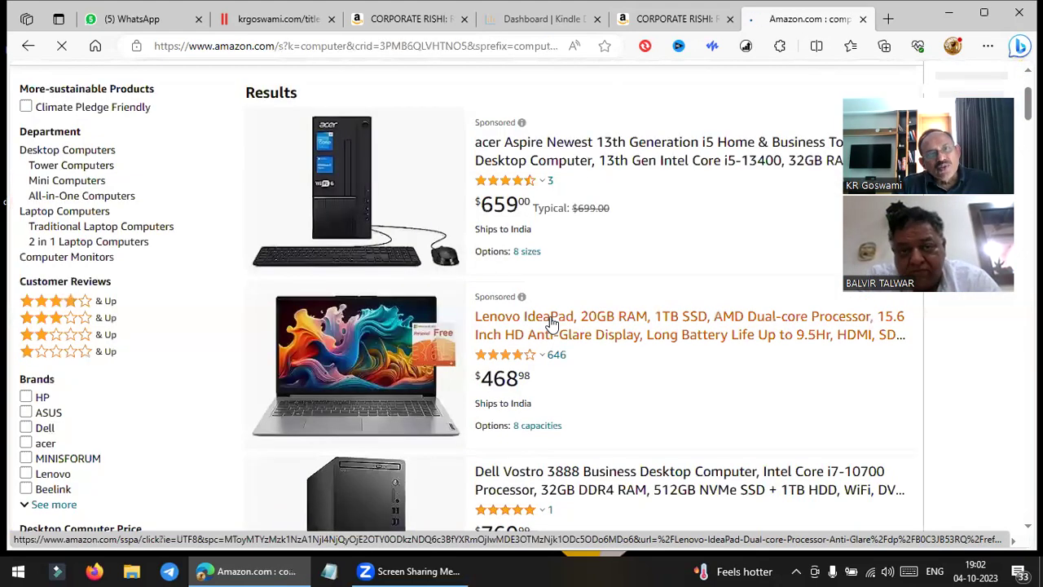
{"action": "left_click", "coordinate": [383, 366]}
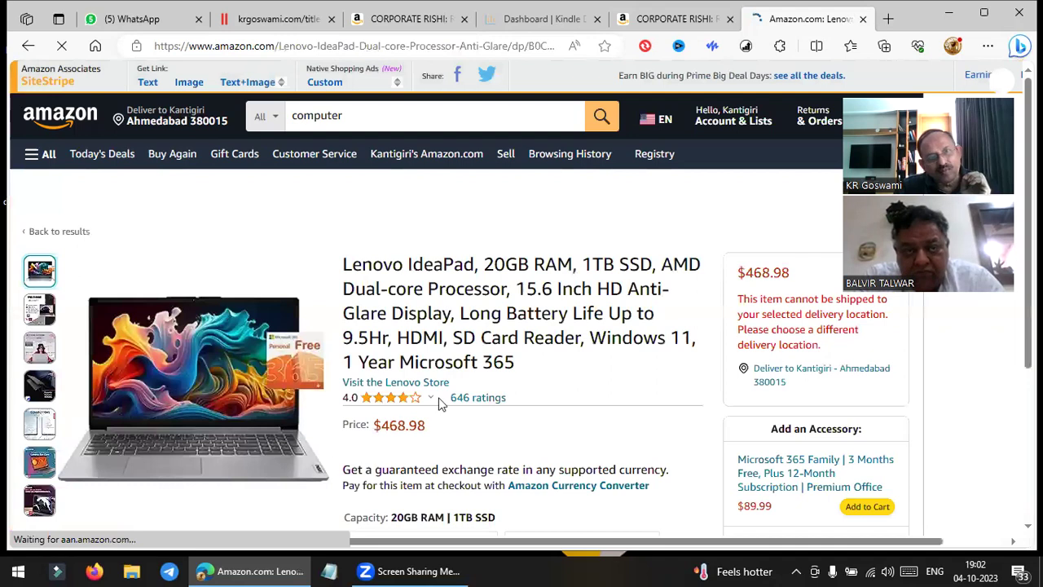
{"action": "scroll", "coordinate": [346, 347], "scroll_direction": "down", "scroll_amount": 1}
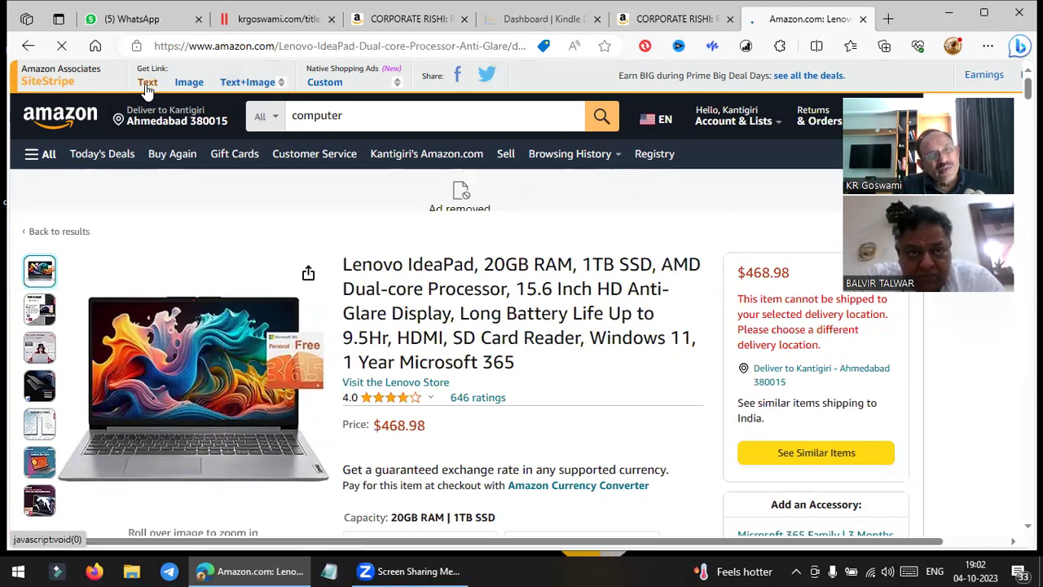
Generate a short text affiliate link for the Lenovo IdeaPad page with SiteStripe and copy it.
{"action": "left_click", "coordinate": [146, 85]}
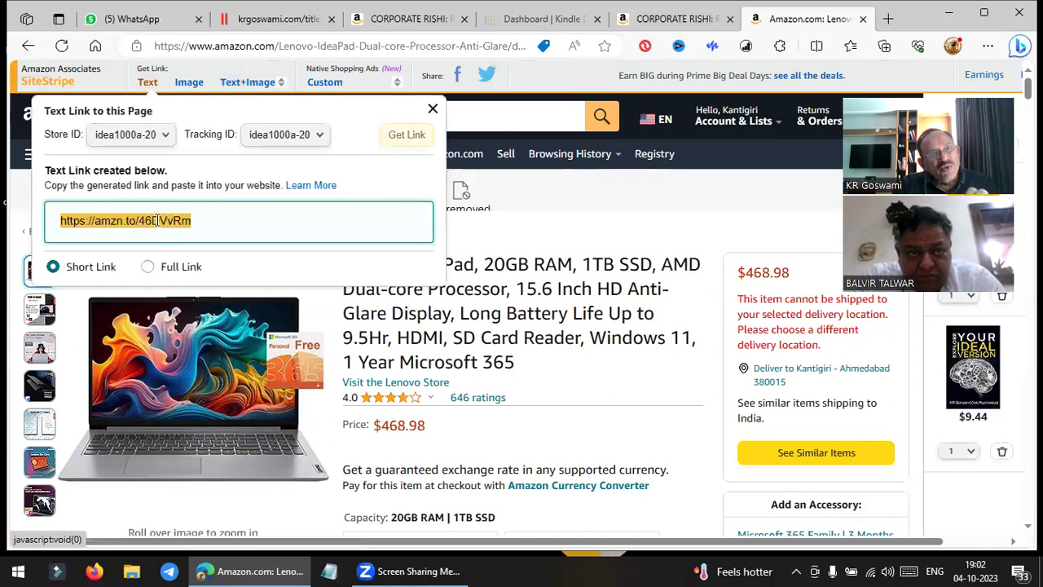
{"action": "right_click", "coordinate": [157, 220]}
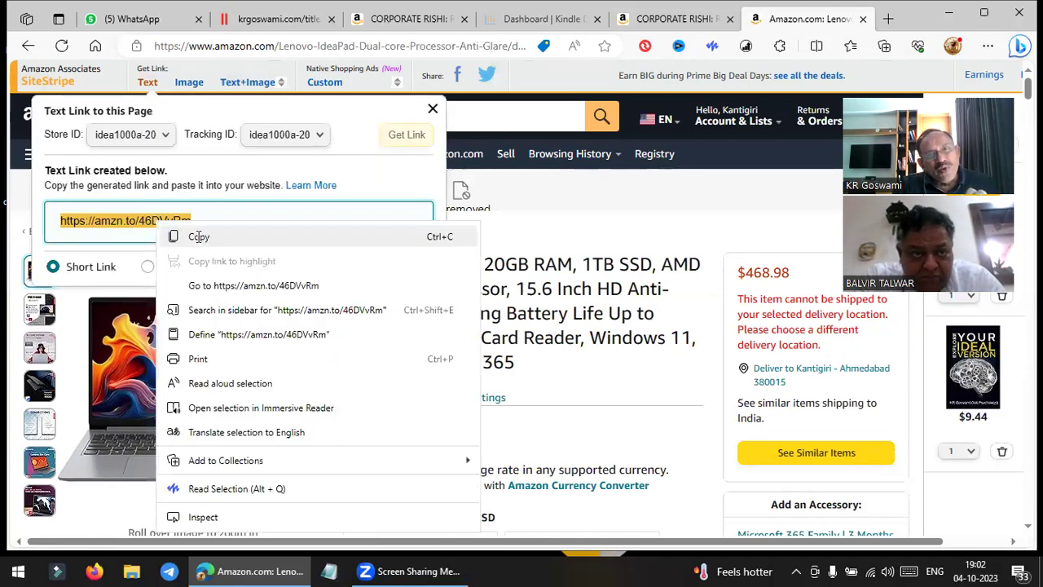
{"action": "left_click", "coordinate": [197, 237]}
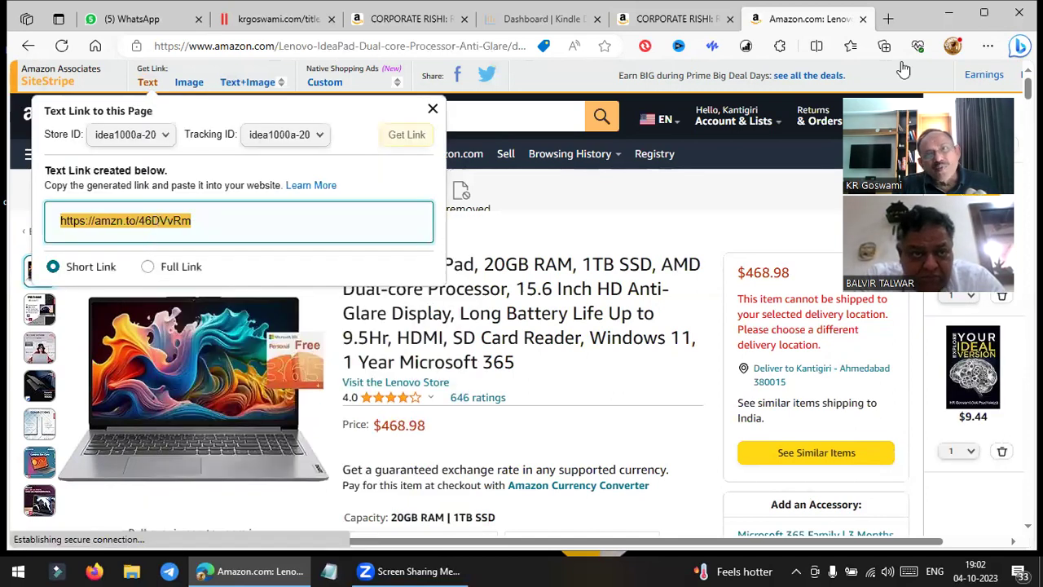
Load the copied Lenovo IdeaPad affiliate link in a new browser tab.
{"action": "key", "text": "ctrl+t"}
{"action": "right_click", "coordinate": [204, 46]}
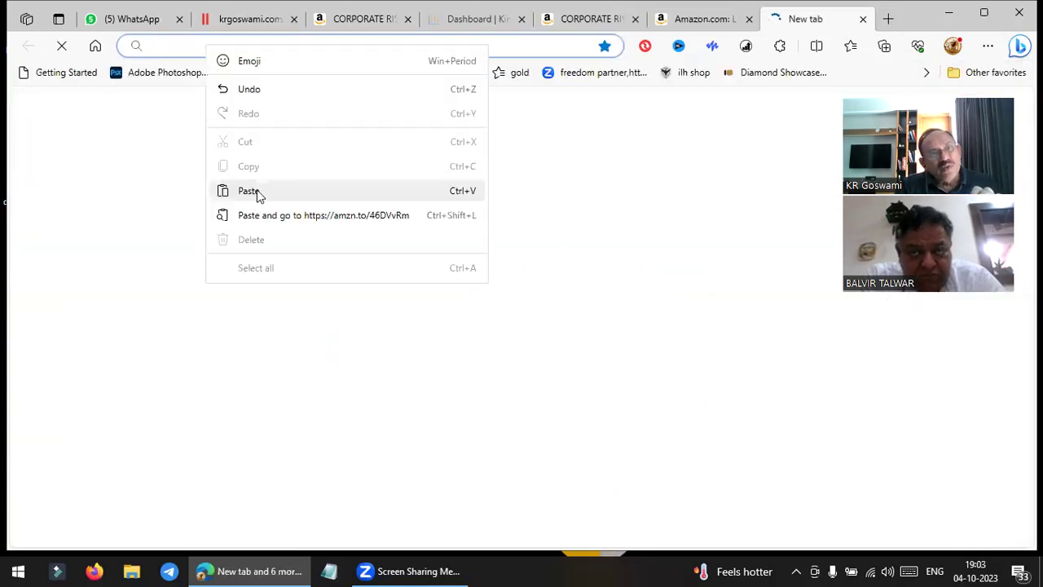
{"action": "left_click", "coordinate": [248, 191]}
{"action": "key", "text": "Return"}
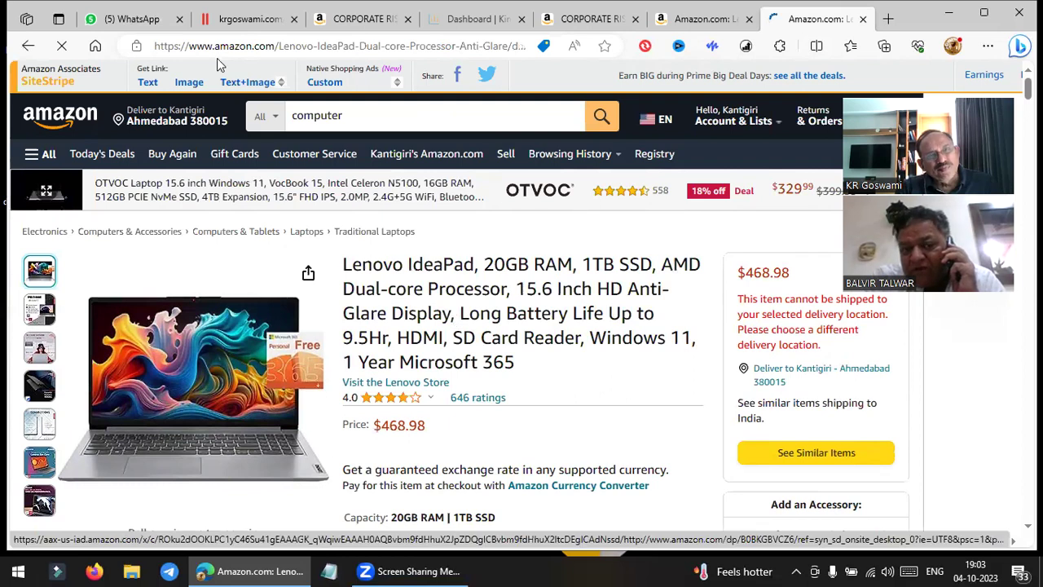
{"action": "key", "text": "ctrl+1"}
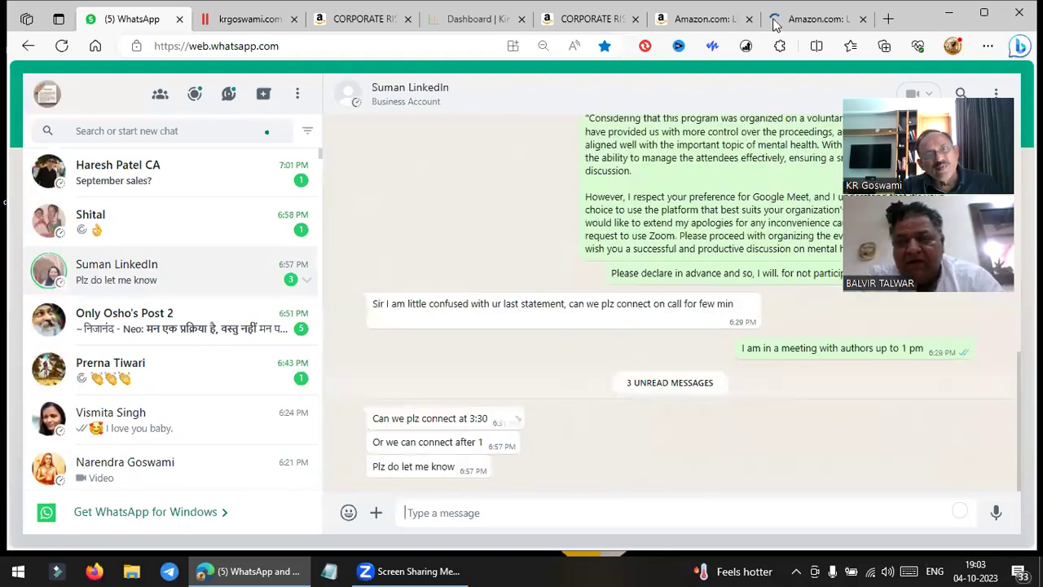
{"action": "left_click", "coordinate": [797, 31]}
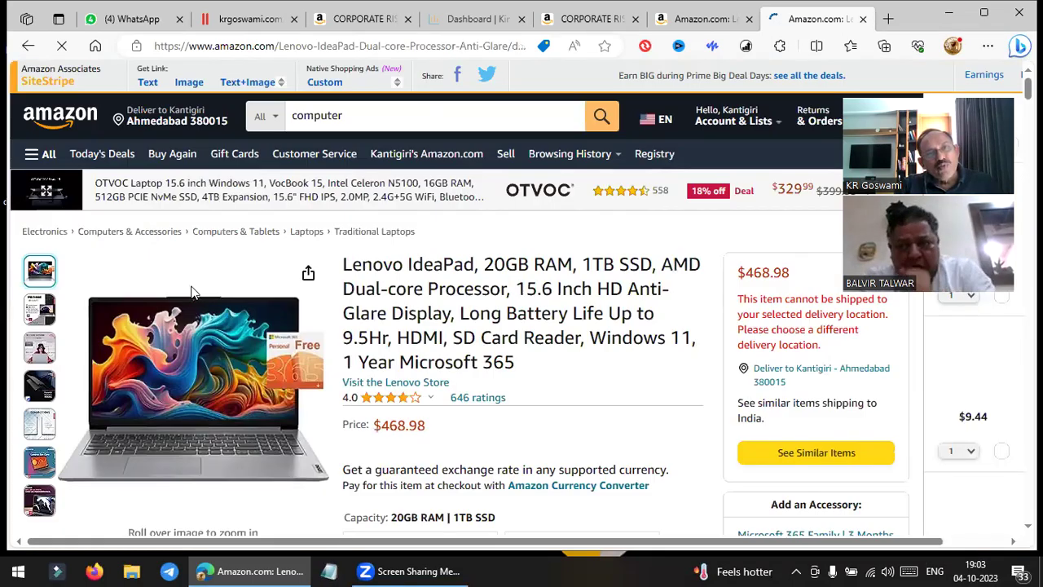
{"action": "mouse_move", "coordinate": [193, 291]}
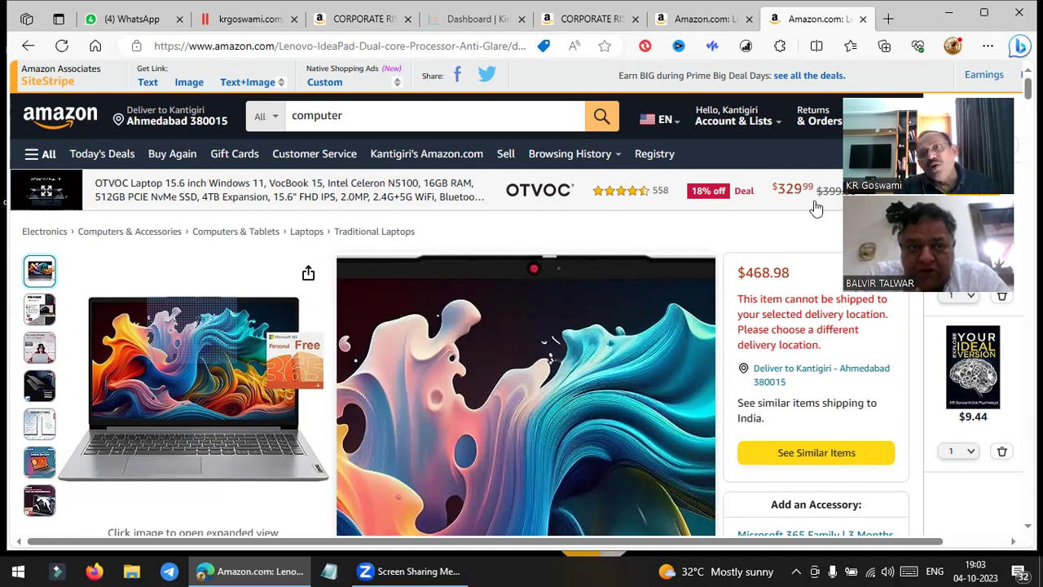
Open the Amazon Associates reports page in a new browser tab and switch its marketplace to United States.
{"action": "left_click", "coordinate": [888, 19]}
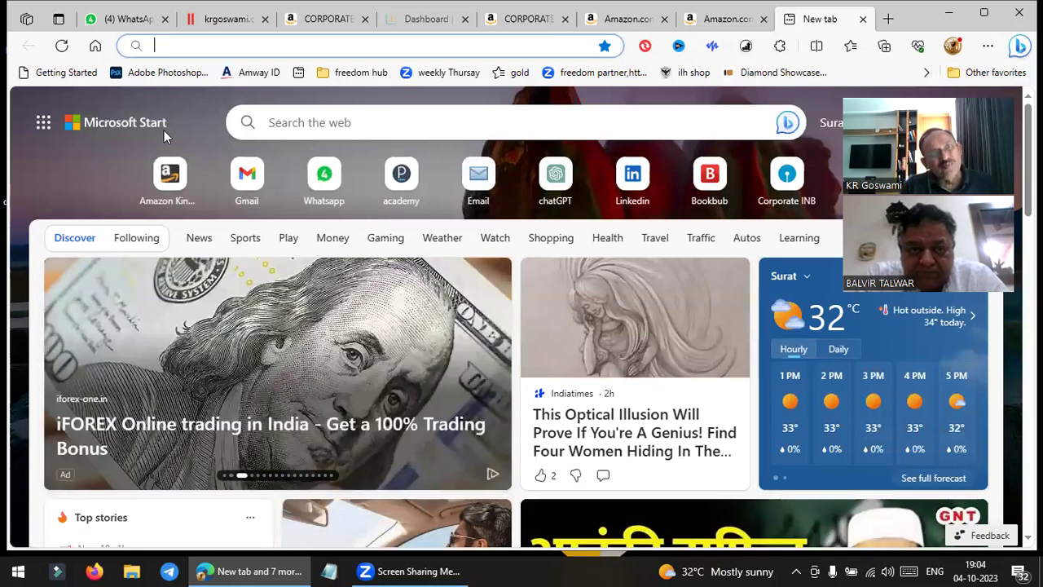
{"action": "type", "text": "pro"}
{"action": "key", "text": "Return"}
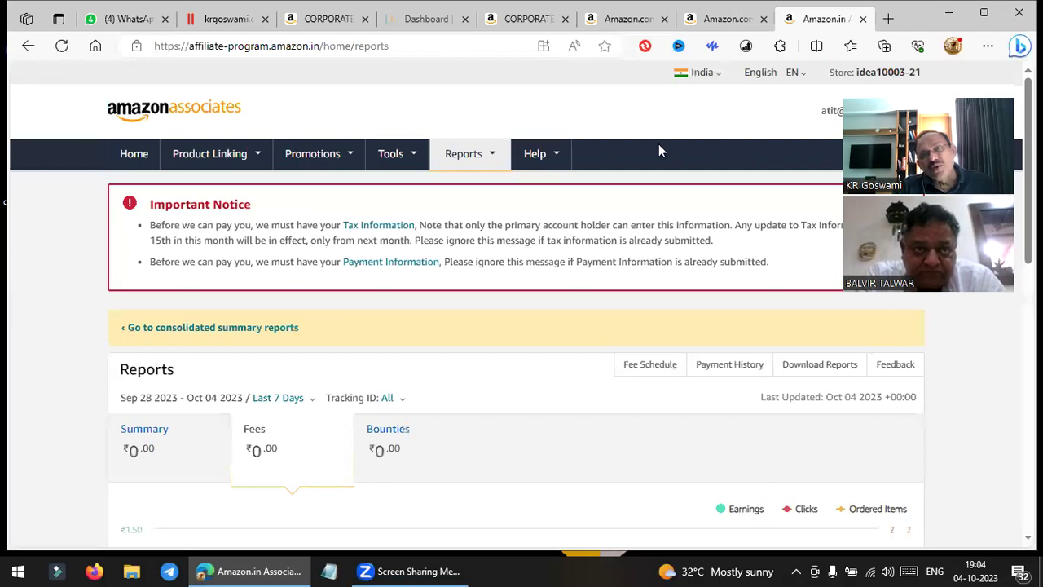
{"action": "mouse_move", "coordinate": [702, 71]}
{"action": "left_click", "coordinate": [641, 137]}
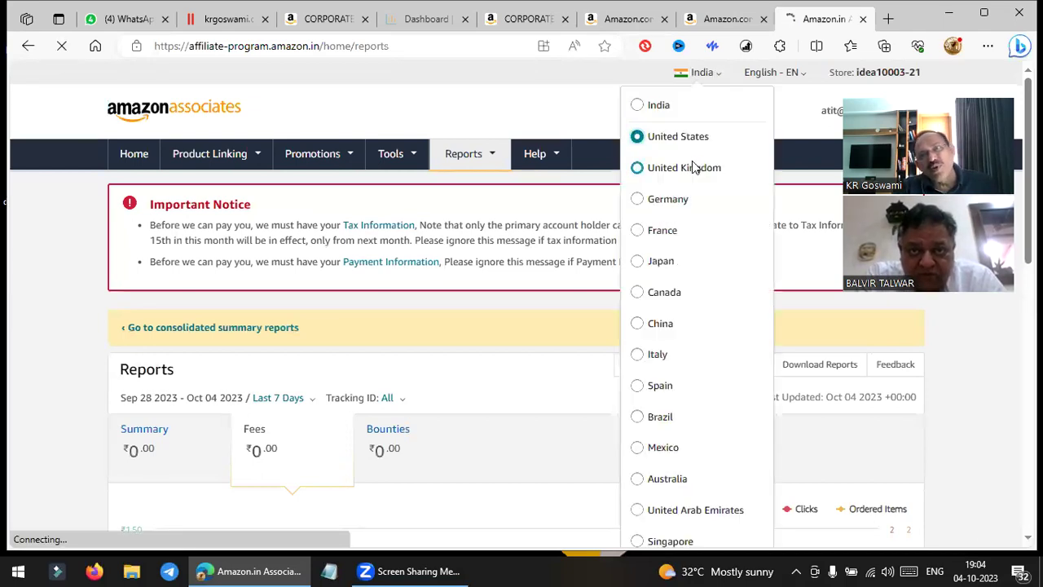
Open the Consolidated Summary report of the United States Associates account and view its Total section.
{"action": "mouse_move", "coordinate": [561, 162]}
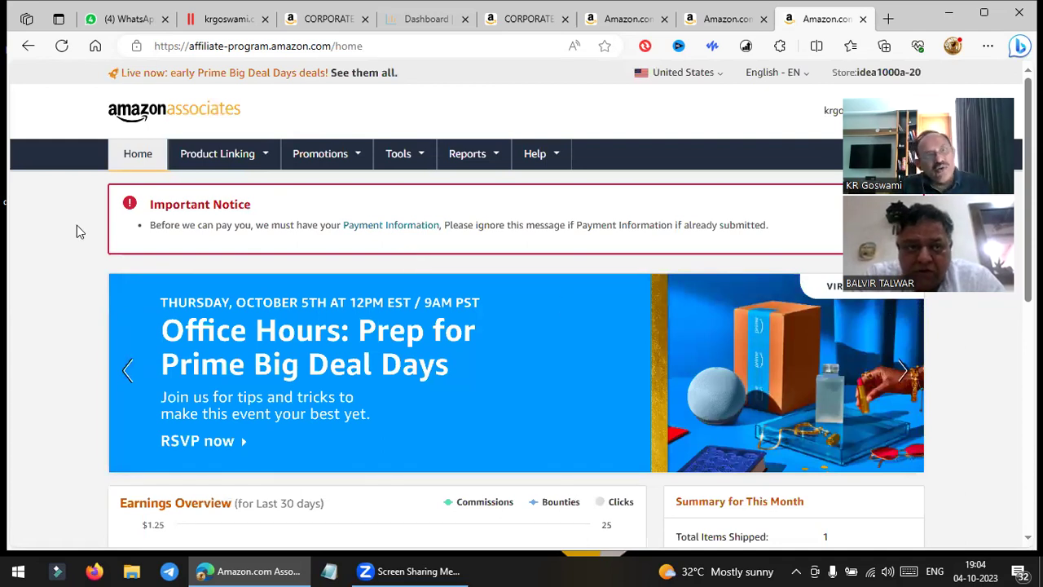
{"action": "left_click", "coordinate": [468, 155]}
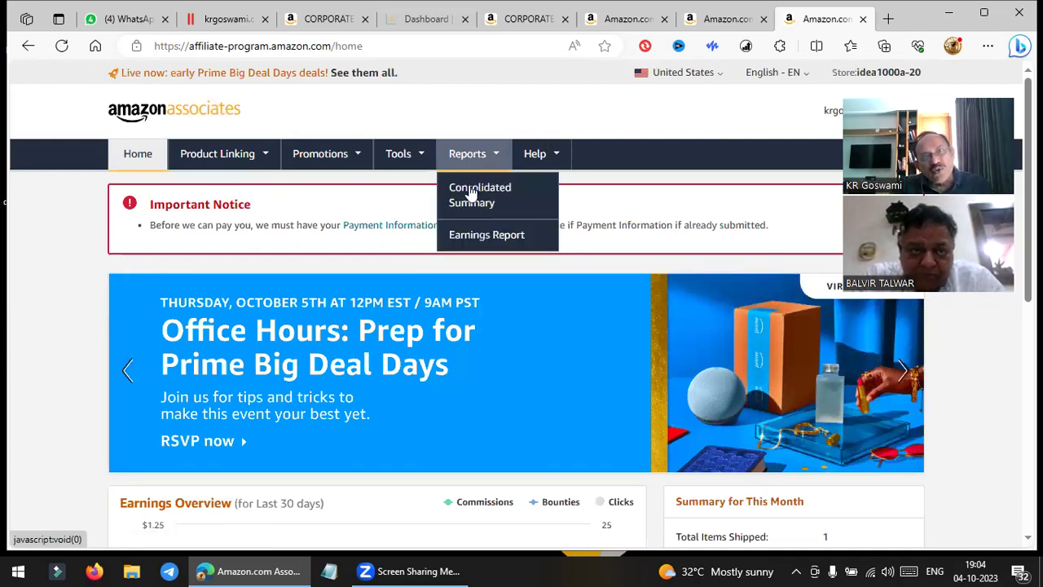
{"action": "left_click", "coordinate": [471, 192]}
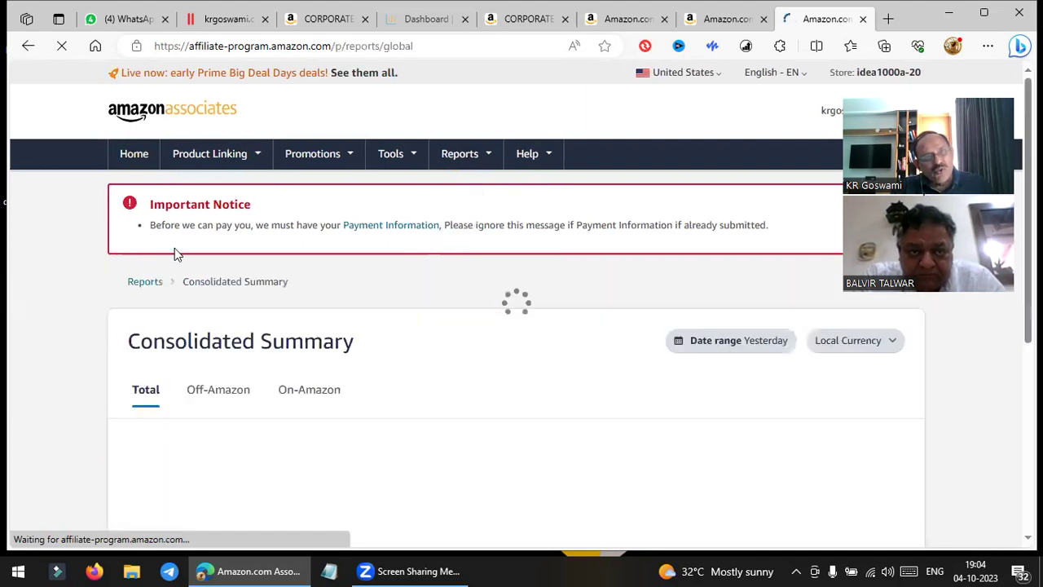
{"action": "scroll", "coordinate": [195, 254], "scroll_direction": "down", "scroll_amount": 2}
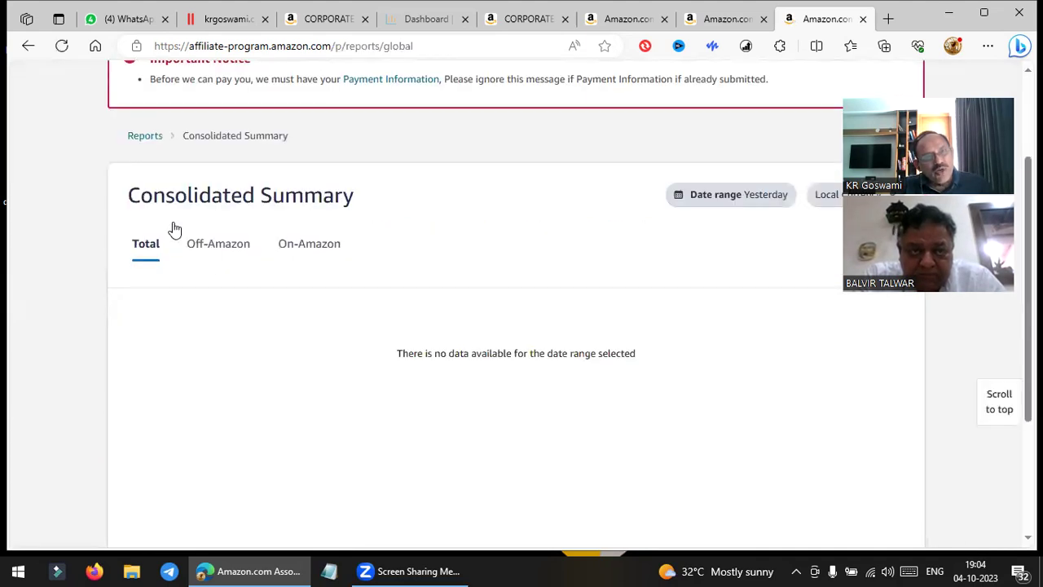
Go from the Consolidated Summary to the main Reports page and bring its commissions chart into view.
{"action": "left_click", "coordinate": [146, 140]}
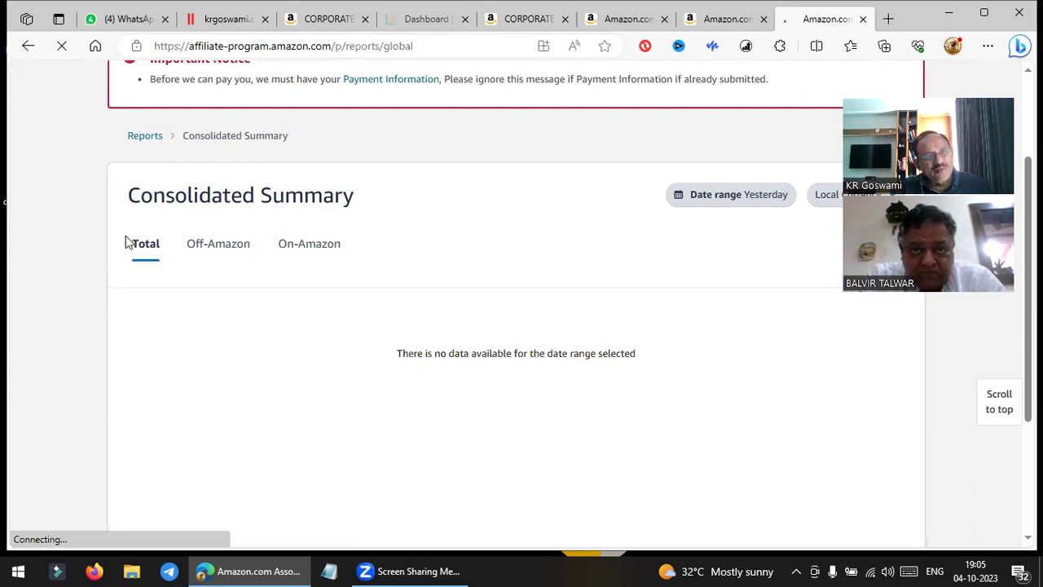
{"action": "left_click", "coordinate": [145, 135]}
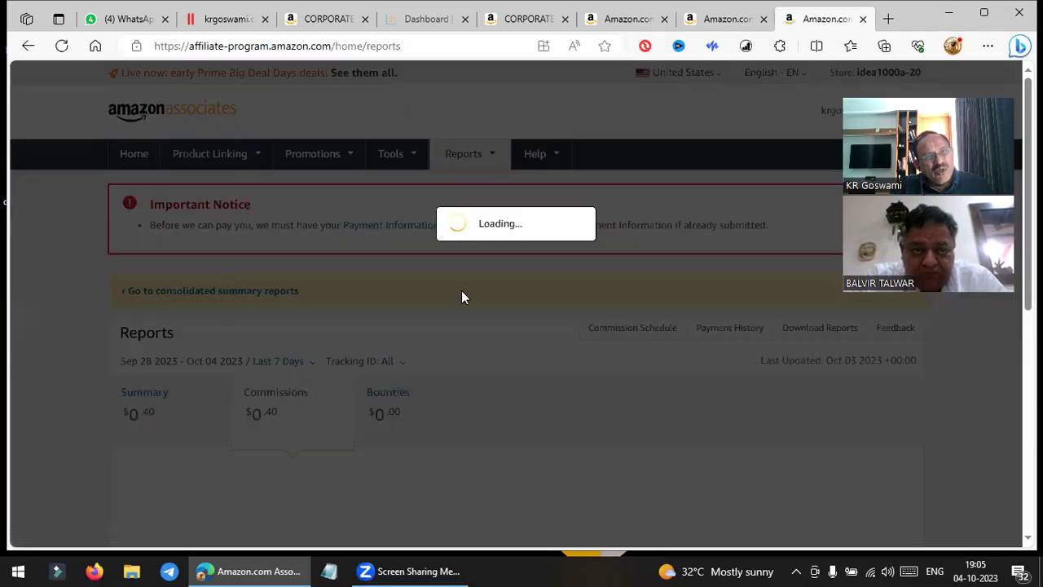
{"action": "scroll", "coordinate": [211, 327], "scroll_direction": "down", "scroll_amount": 1}
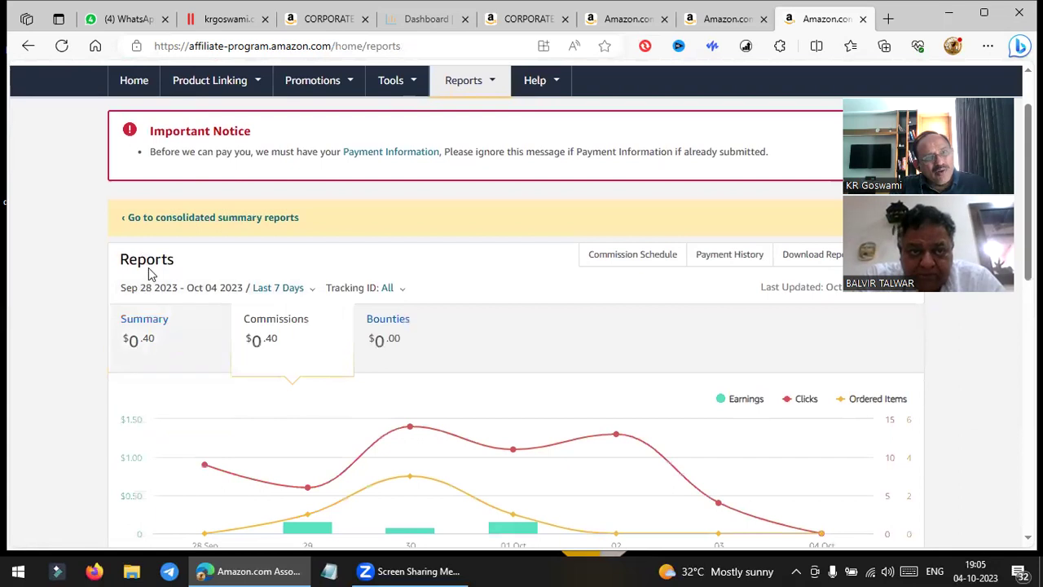
Check the report's date range options and examine the clicks, ordered items, shipped revenue, earnings and the ordered products table.
{"action": "left_click", "coordinate": [279, 296]}
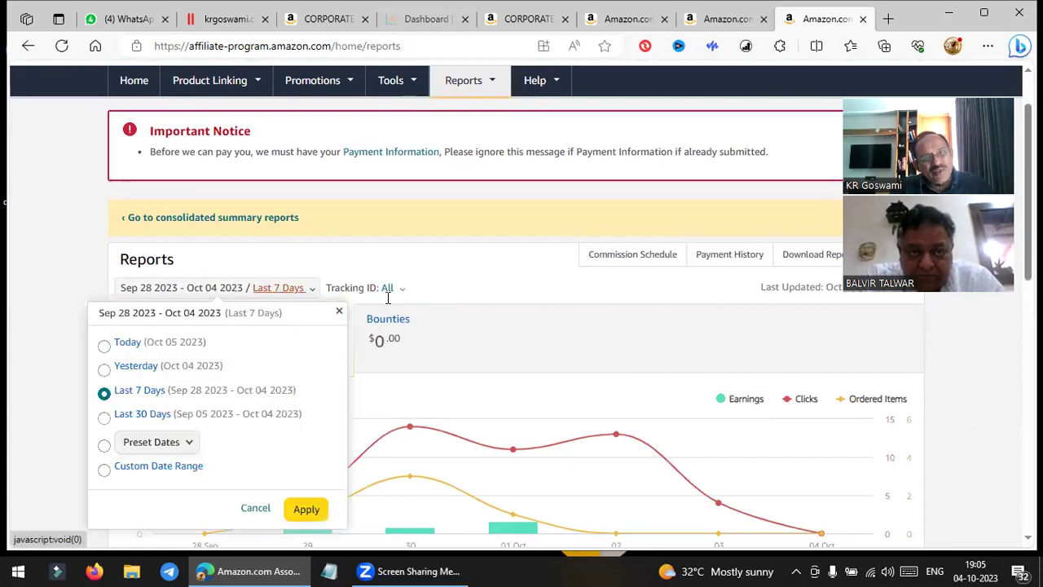
{"action": "scroll", "coordinate": [285, 309], "scroll_direction": "down", "scroll_amount": 5}
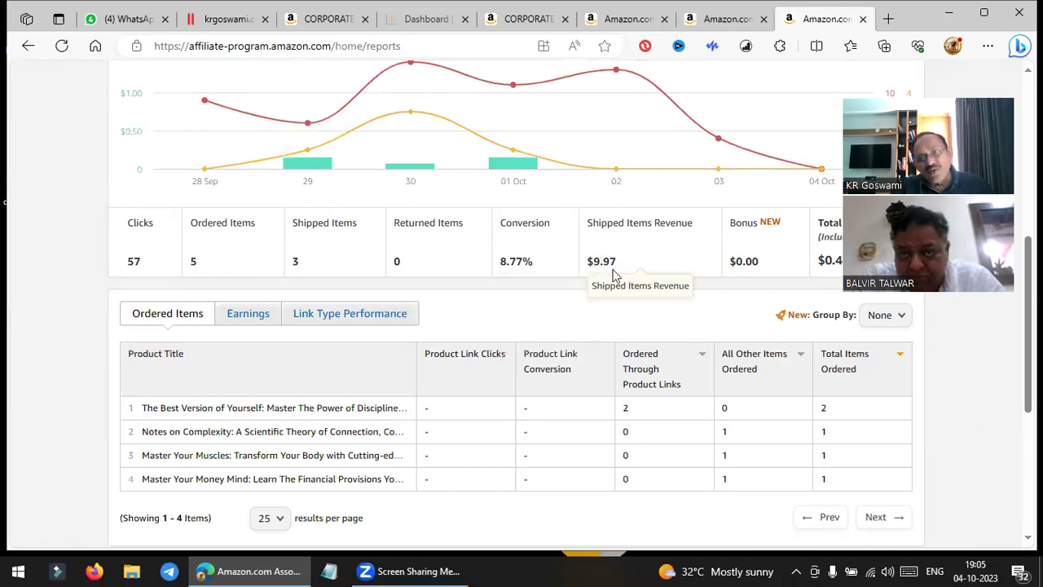
{"action": "scroll", "coordinate": [210, 287], "scroll_direction": "down", "scroll_amount": 2}
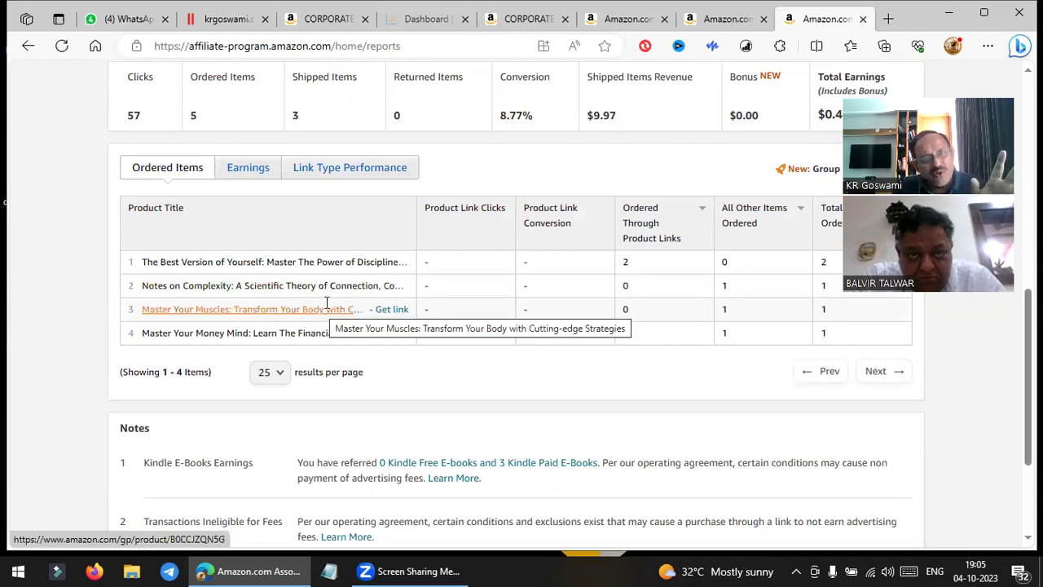
{"action": "scroll", "coordinate": [416, 322], "scroll_direction": "down", "scroll_amount": 1}
{"action": "scroll", "coordinate": [803, 423], "scroll_direction": "up", "scroll_amount": 3}
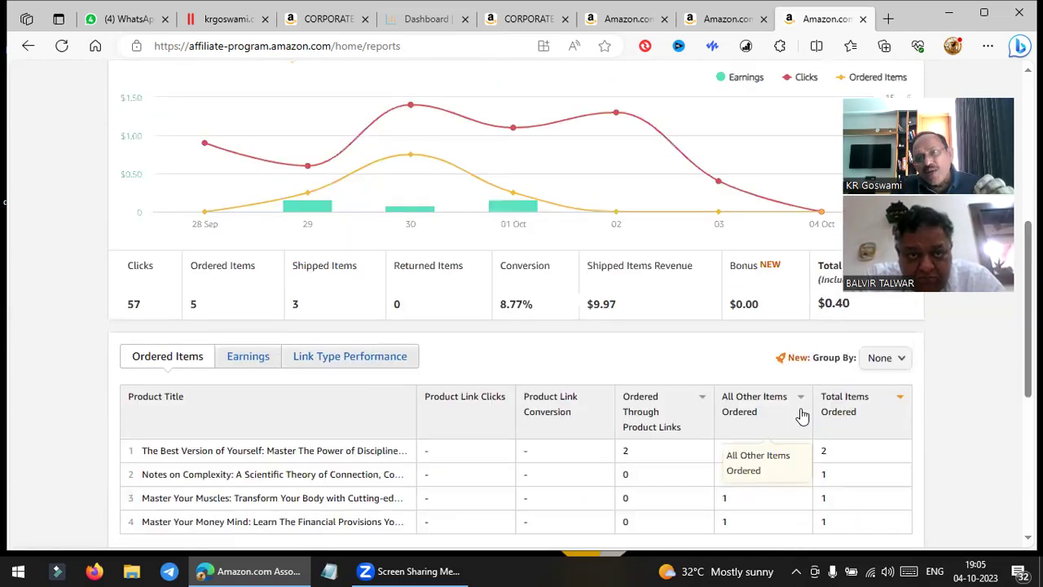
{"action": "scroll", "coordinate": [672, 430], "scroll_direction": "up", "scroll_amount": 1}
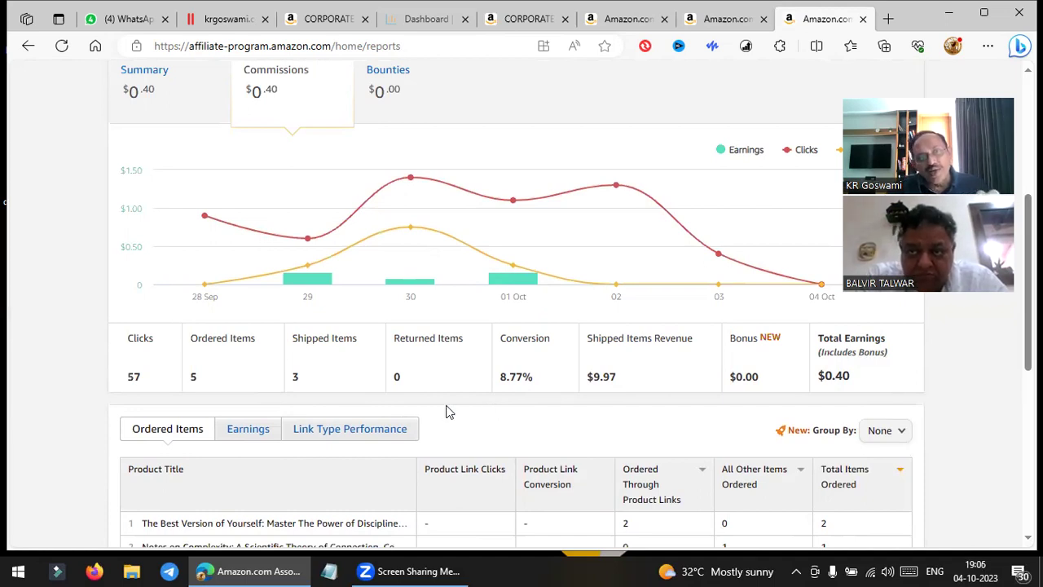
Read the definition of the Conversion figure and examine the Ordered Items table and the Notes section of the commissions report.
{"action": "mouse_move", "coordinate": [556, 347]}
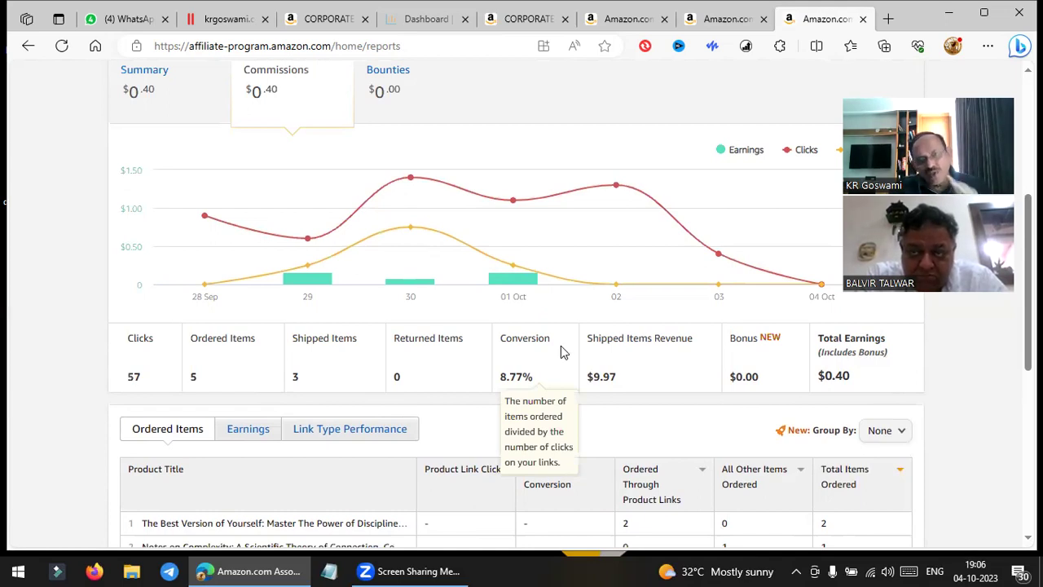
{"action": "scroll", "coordinate": [388, 399], "scroll_direction": "down", "scroll_amount": 1}
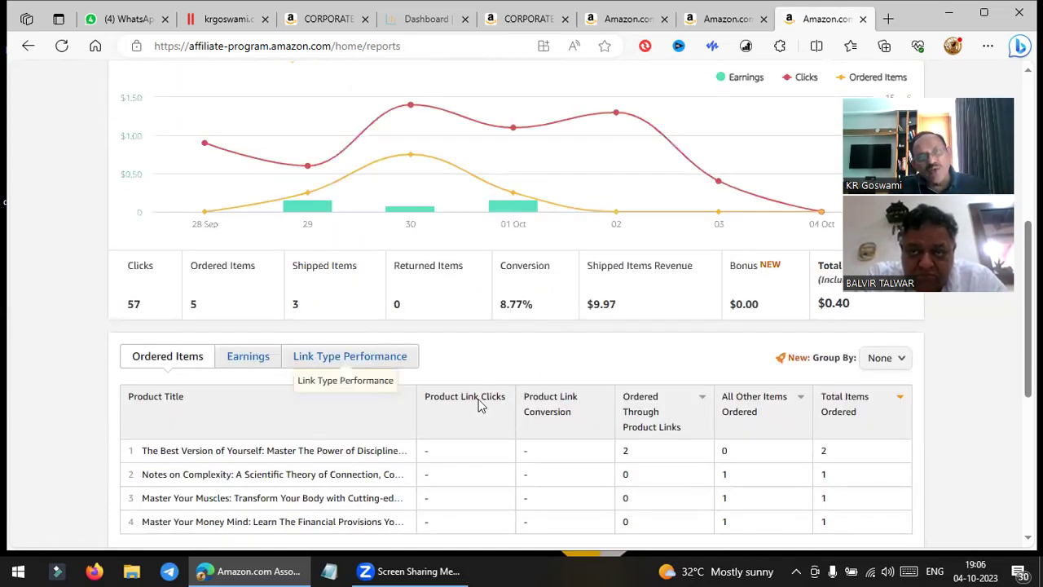
{"action": "scroll", "coordinate": [329, 271], "scroll_direction": "down", "scroll_amount": 3}
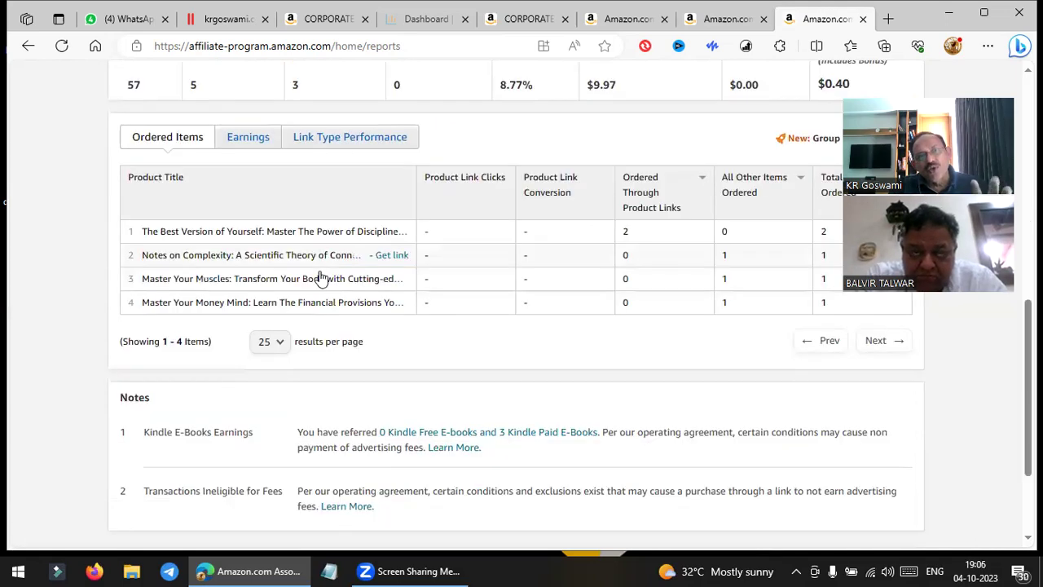
Close the United States Associates reports tab and check the two open Lenovo IdeaPad product tabs.
{"action": "left_click", "coordinate": [863, 19]}
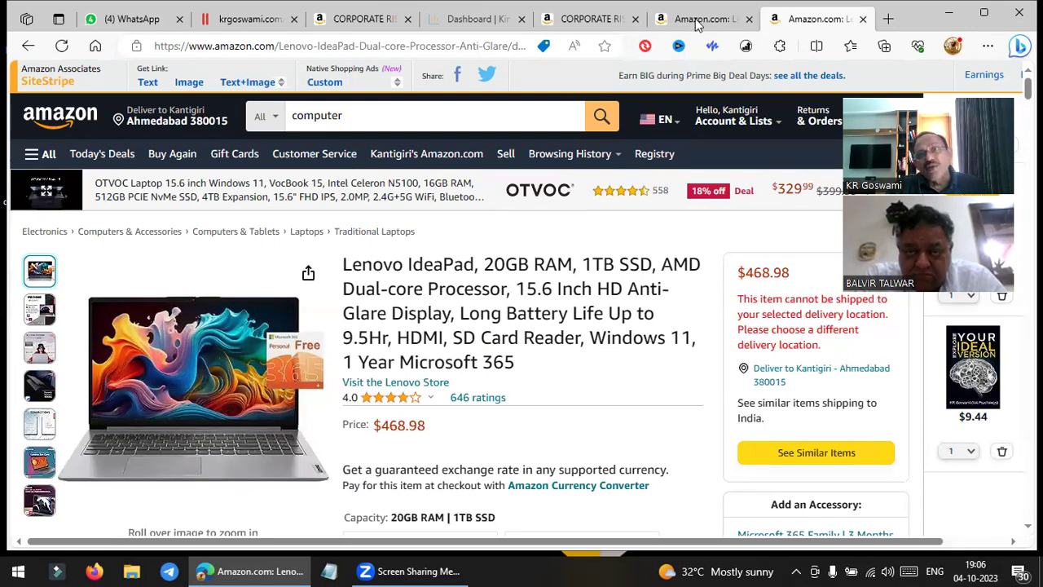
{"action": "key", "text": "ctrl+shift+Tab"}
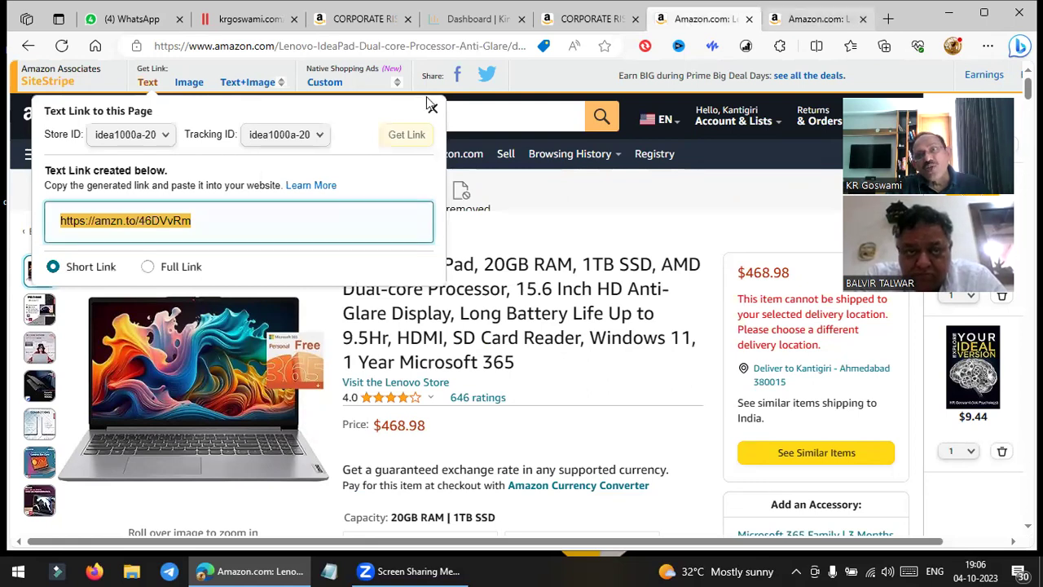
{"action": "key", "text": "ctrl+Tab"}
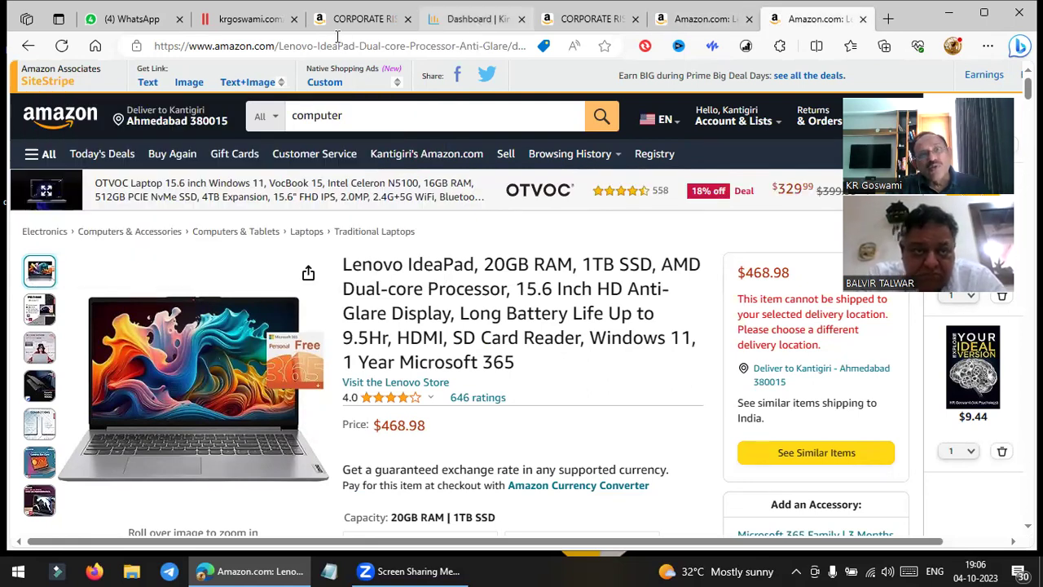
Open the Amazon.in Associates reports page (affiliate-program.amazon.in/home/reports) in a new browser tab.
{"action": "left_click", "coordinate": [888, 18]}
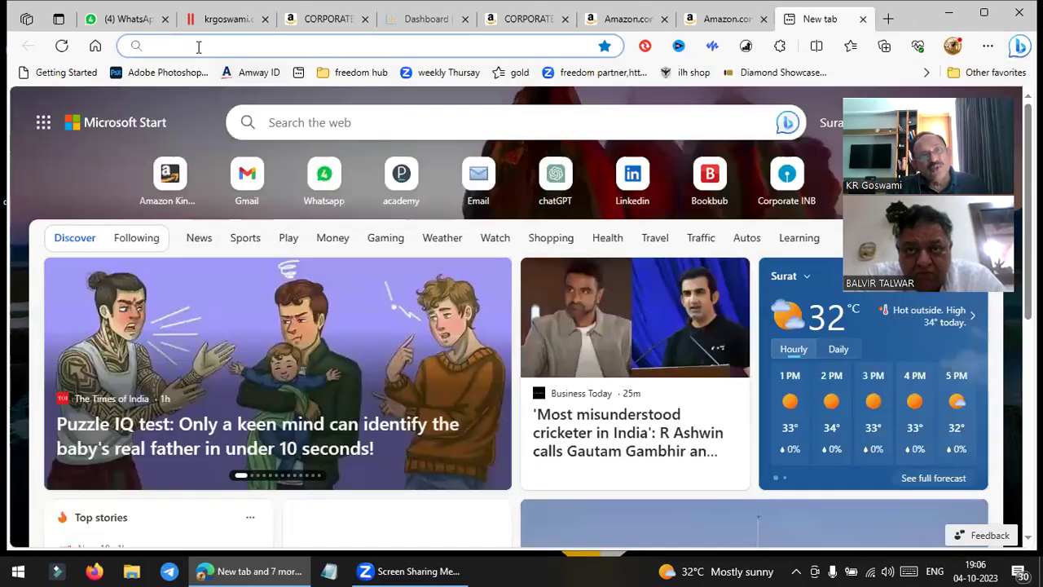
{"action": "left_click", "coordinate": [198, 46]}
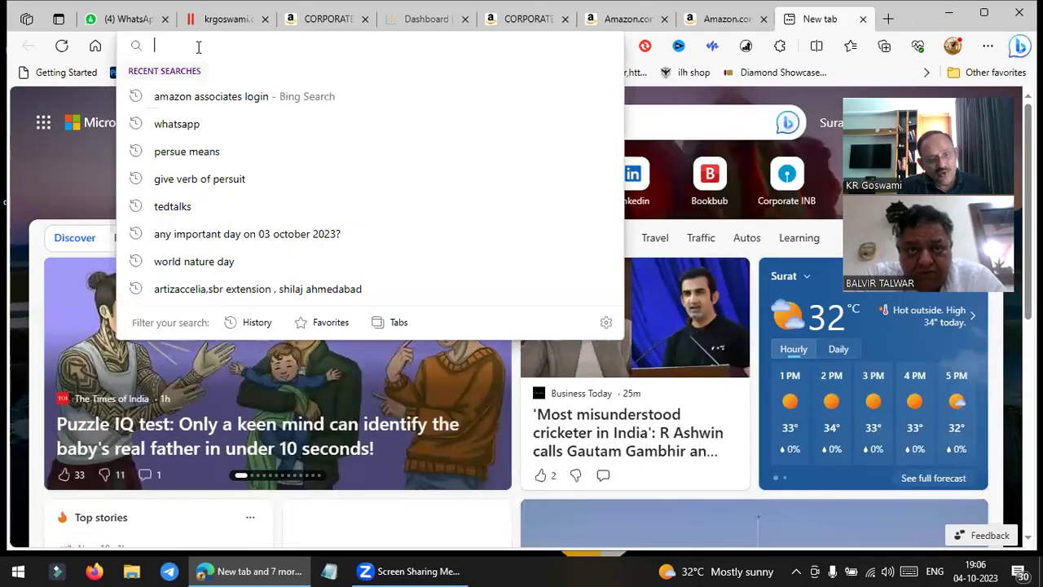
{"action": "type", "text": "pro"}
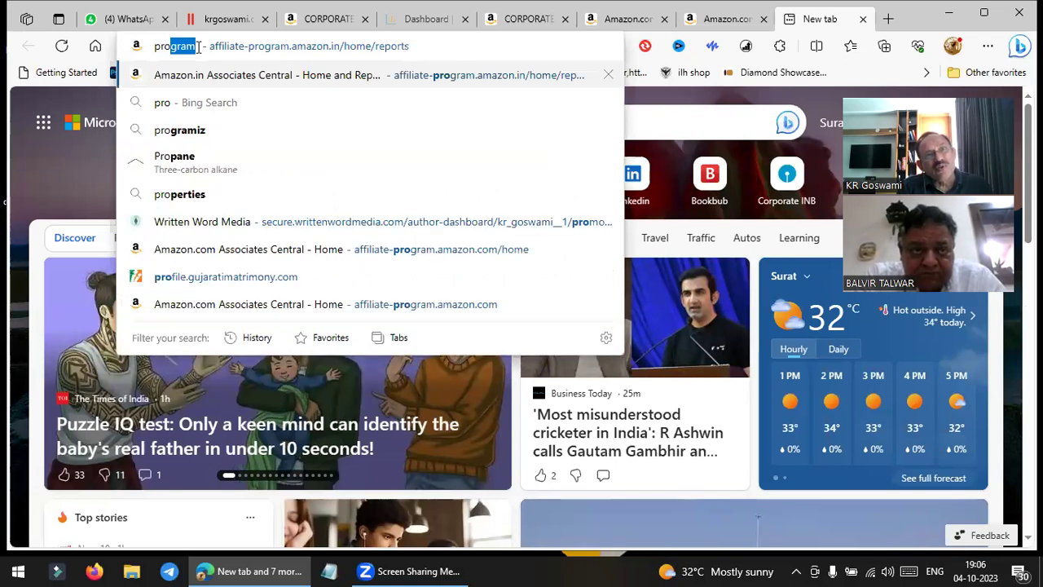
{"action": "left_click", "coordinate": [276, 84]}
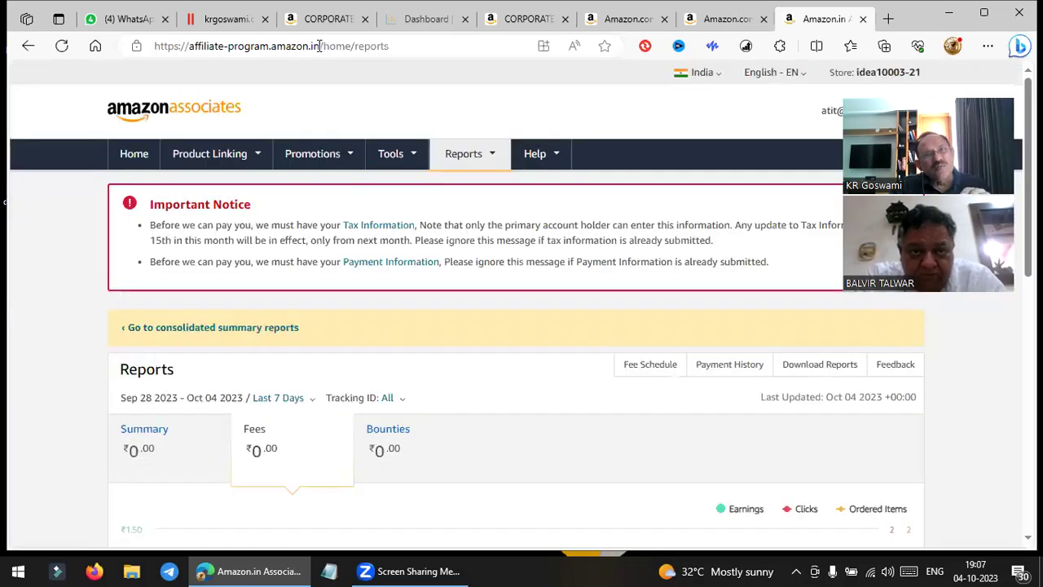
{"action": "left_click_drag", "start_coordinate": [319, 46], "coordinate": [153, 45]}
{"action": "right_click", "coordinate": [183, 47]}
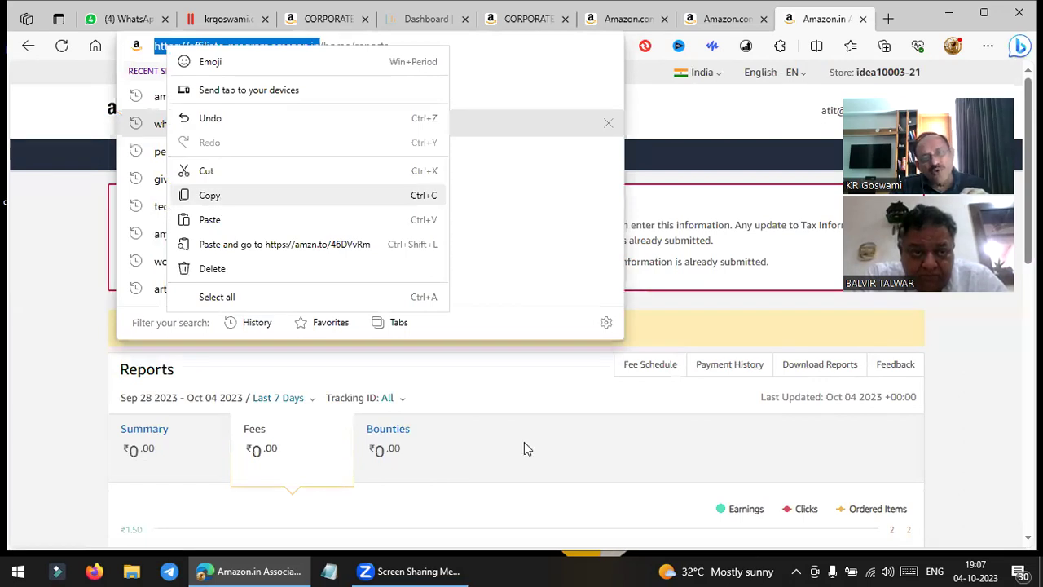
{"action": "key", "text": "Escape"}
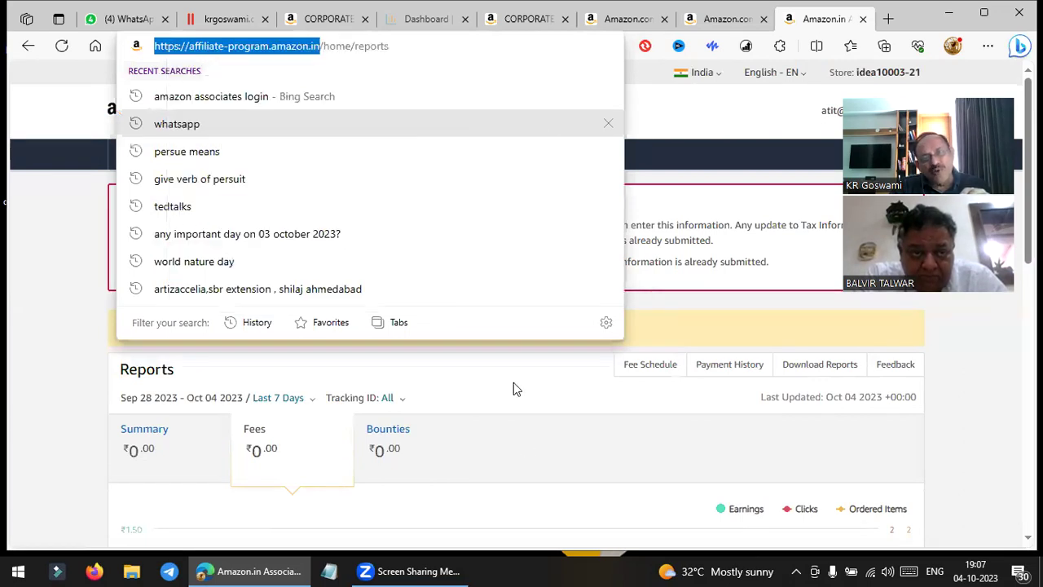
{"action": "left_click", "coordinate": [440, 485]}
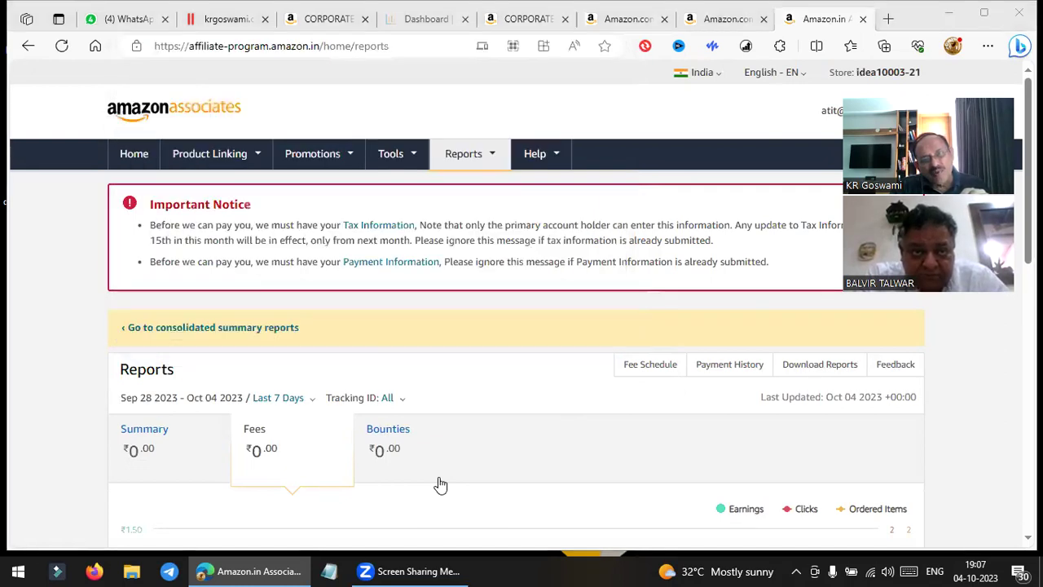